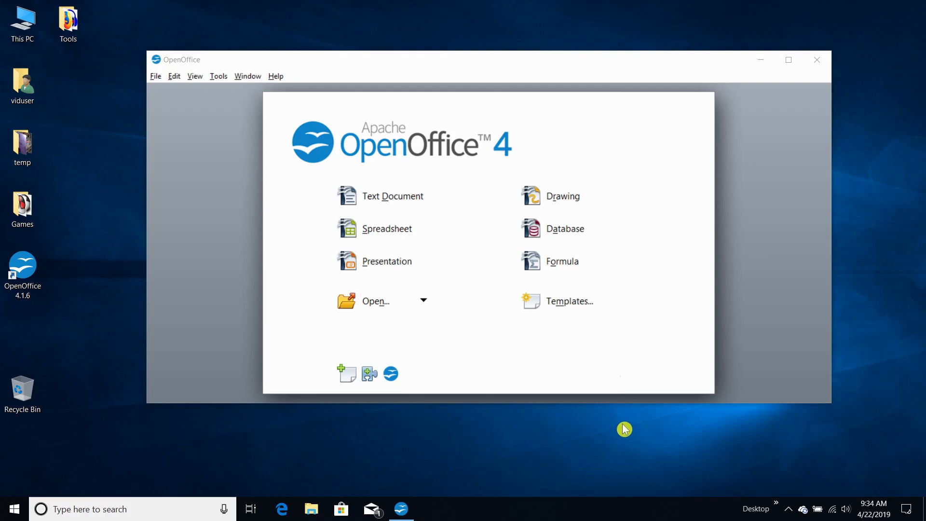
Switch to Microsoft Edge and load the saved Lorem Ipsum generator site at getlorem.com.
left_click(279, 509)
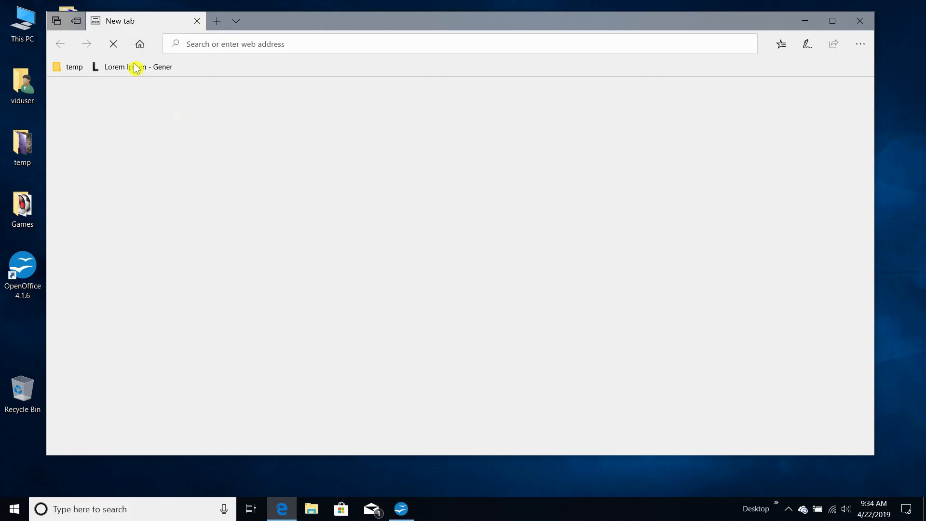
left_click(137, 68)
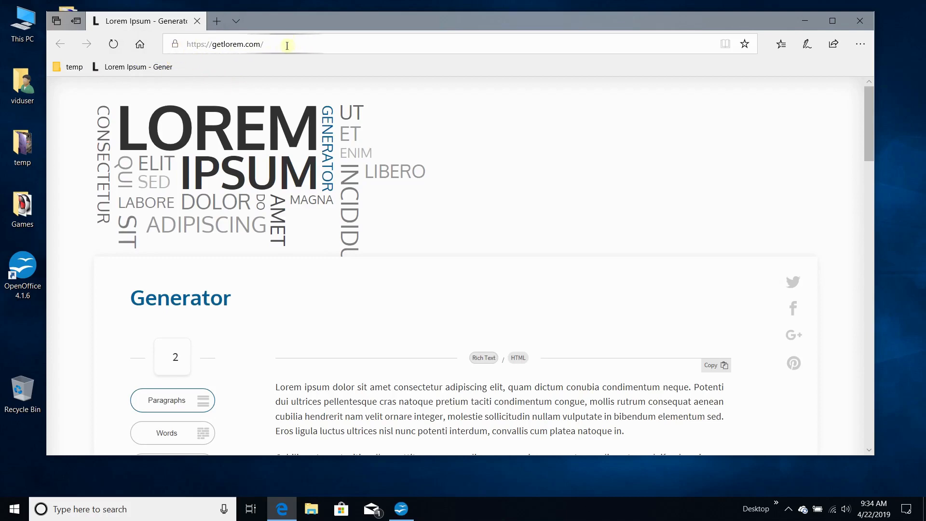
left_click_drag(174, 45, 214, 49)
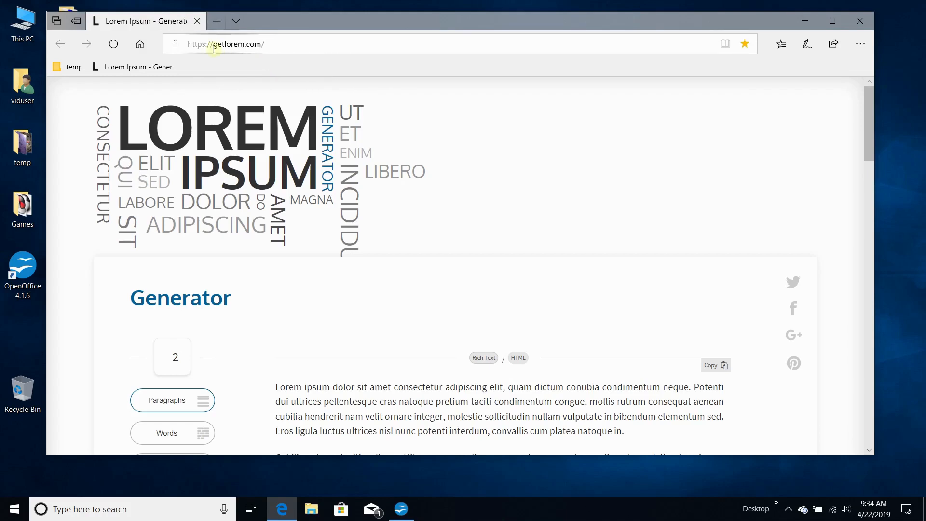
mouse_move(197, 54)
left_mouse_down()
mouse_move(275, 64)
mouse_move(199, 41)
left_mouse_up()
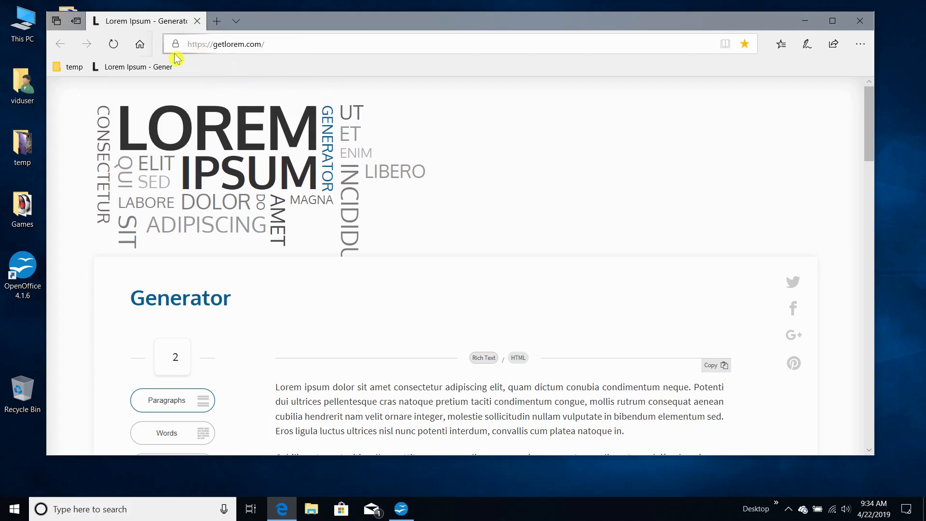
Check the Favorites and Reading list options for saving the getlorem.com page, then dismiss them without saving.
left_click(746, 45)
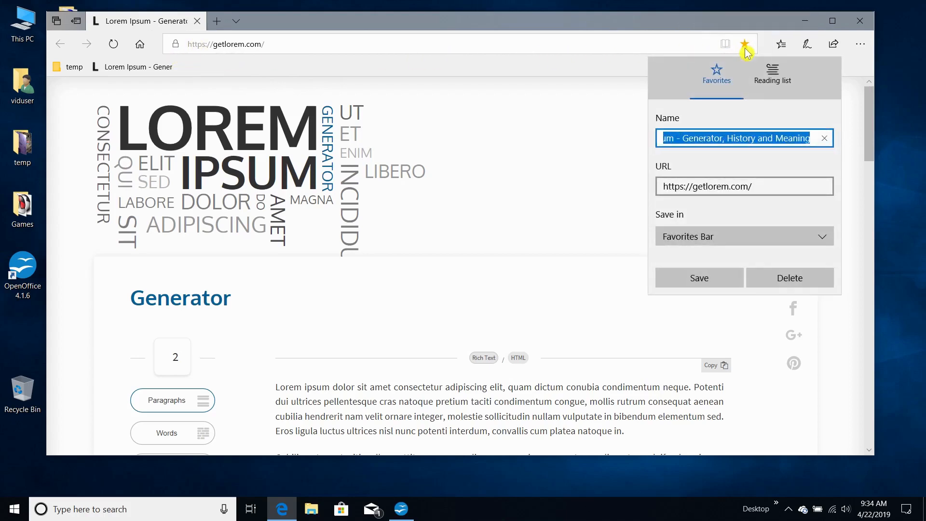
left_click(772, 73)
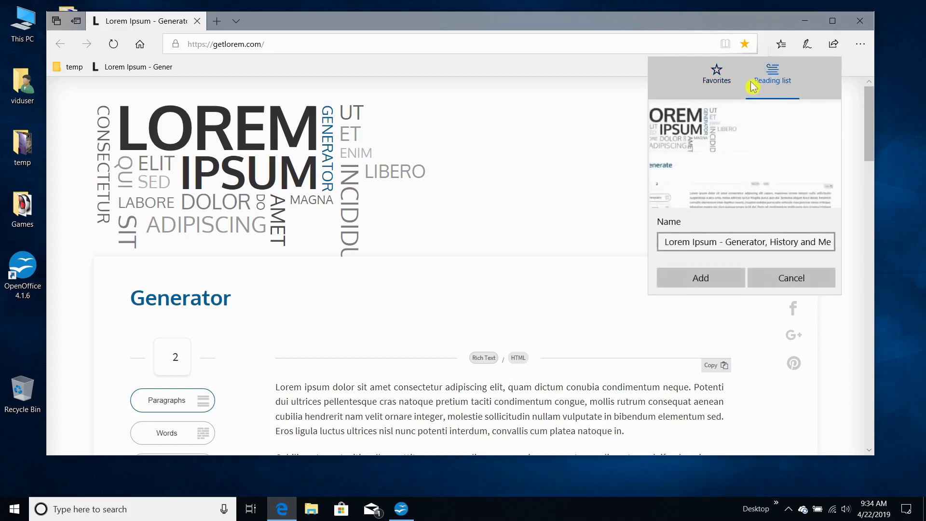
left_click(710, 86)
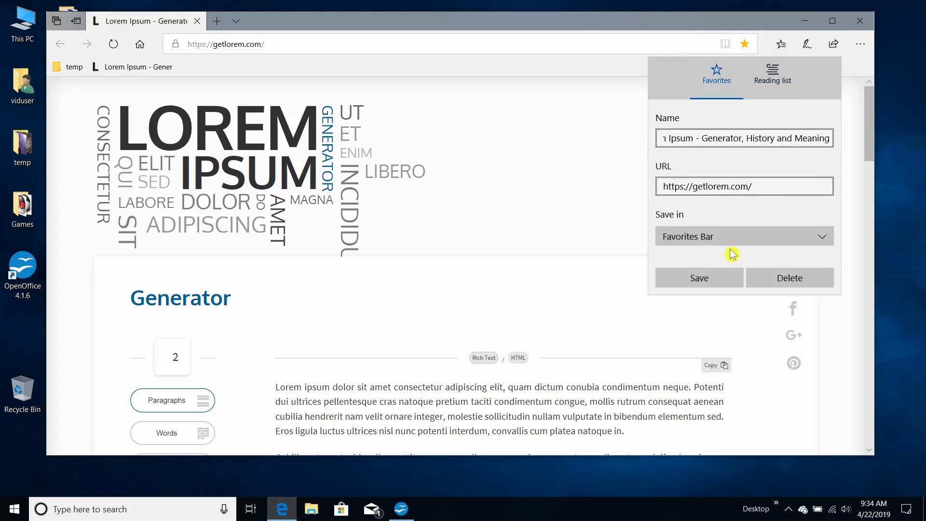
left_click(558, 54)
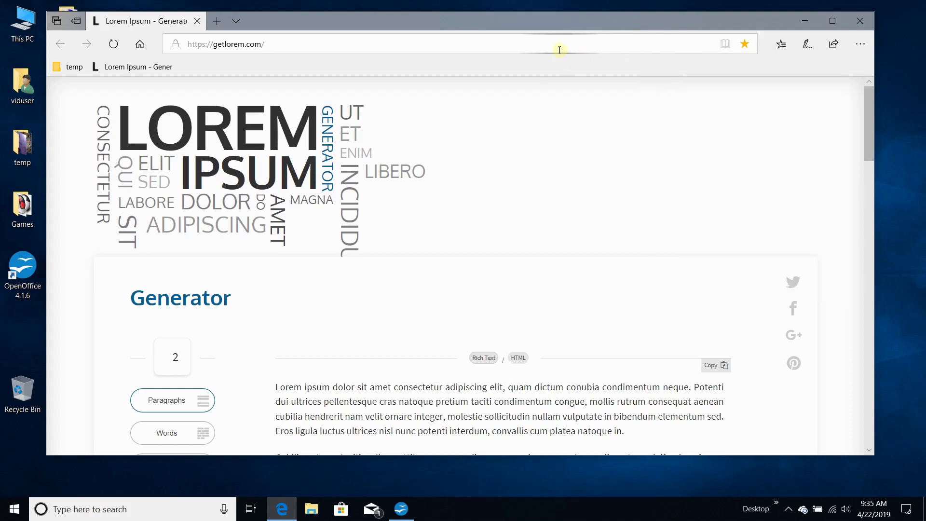
Copy the two generated Lorem Ipsum paragraphs from the page and close the browser.
left_click(368, 44)
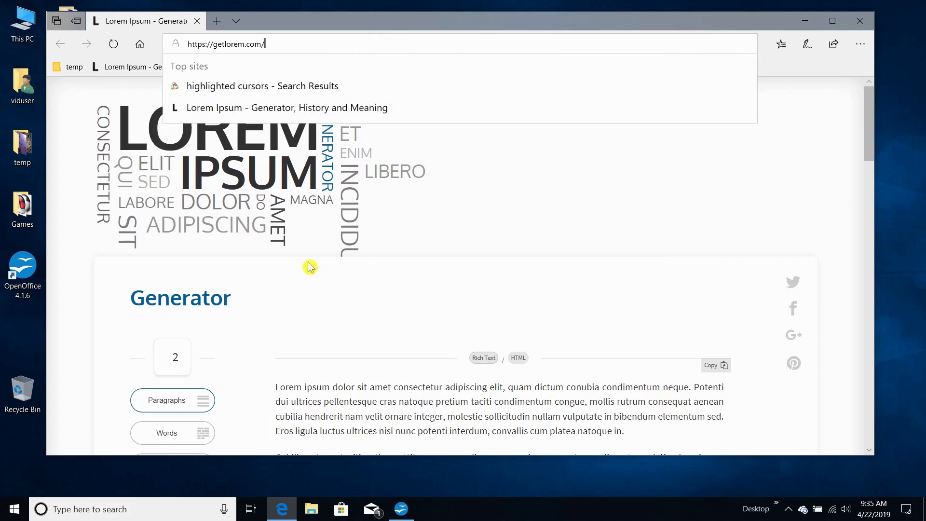
scroll(314, 432, "down", 5)
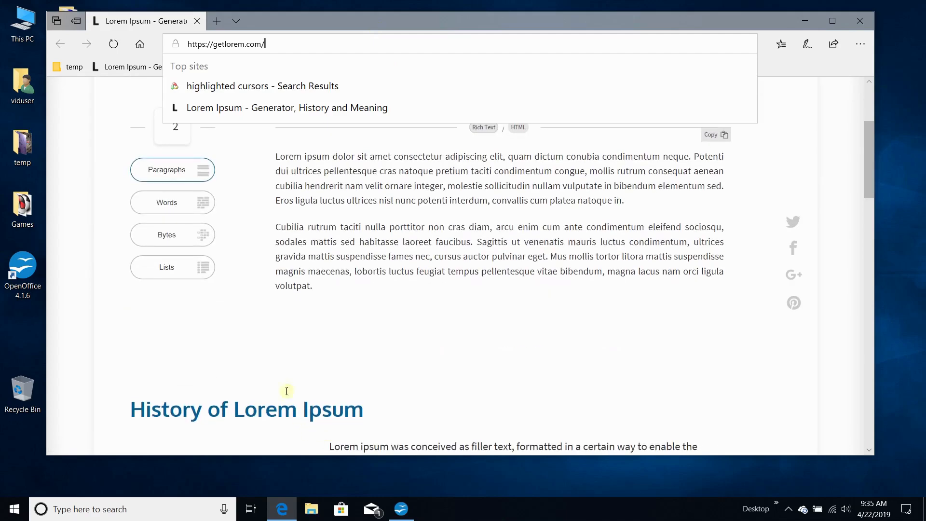
left_click(625, 380)
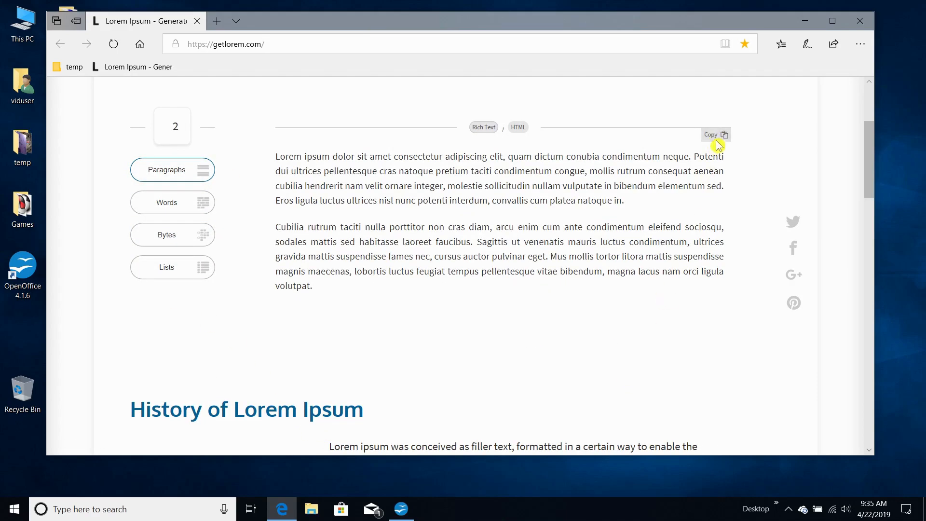
left_click(860, 21)
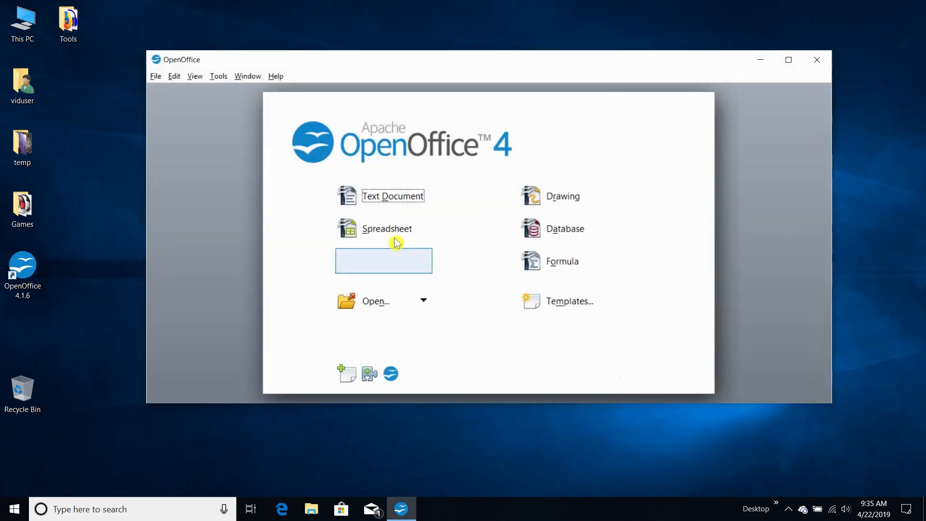
Create a new text document in OpenOffice, maximize its window and paste the copied Lorem Ipsum paragraphs into it.
left_click(369, 195)
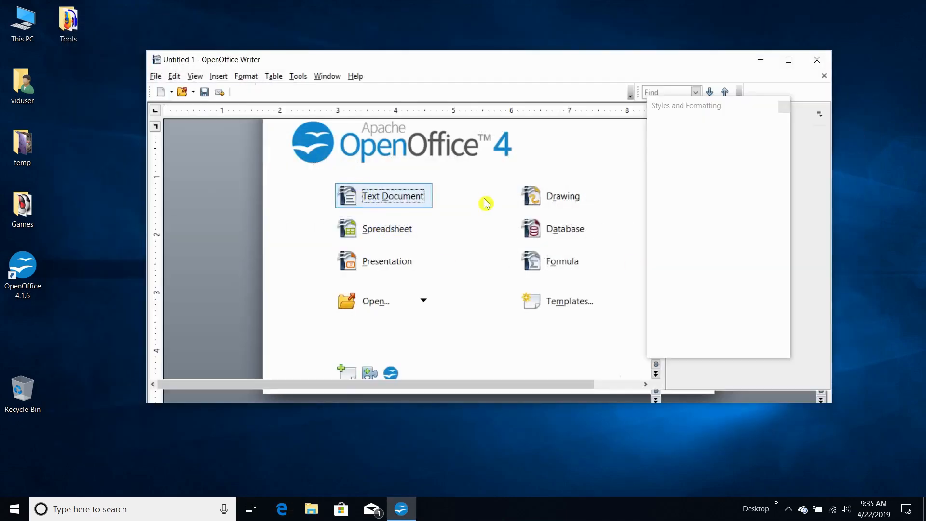
left_click(788, 60)
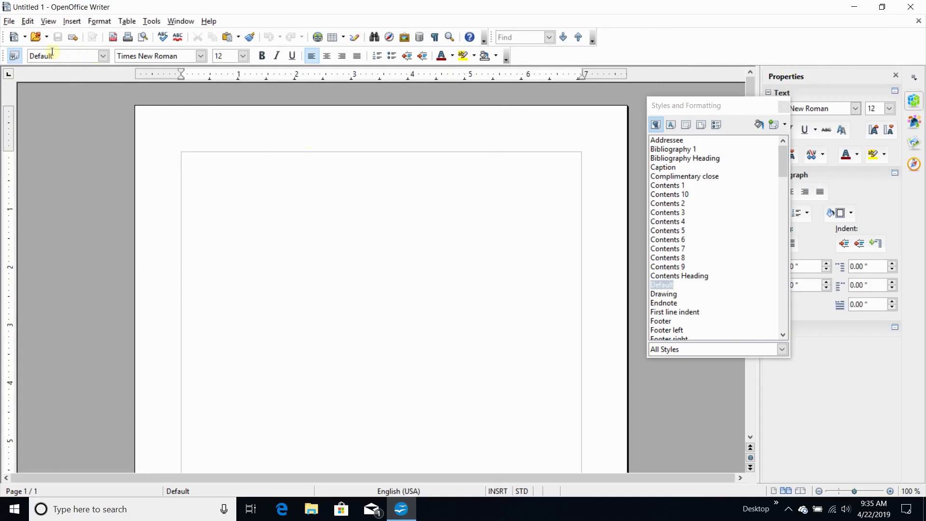
left_click(28, 21)
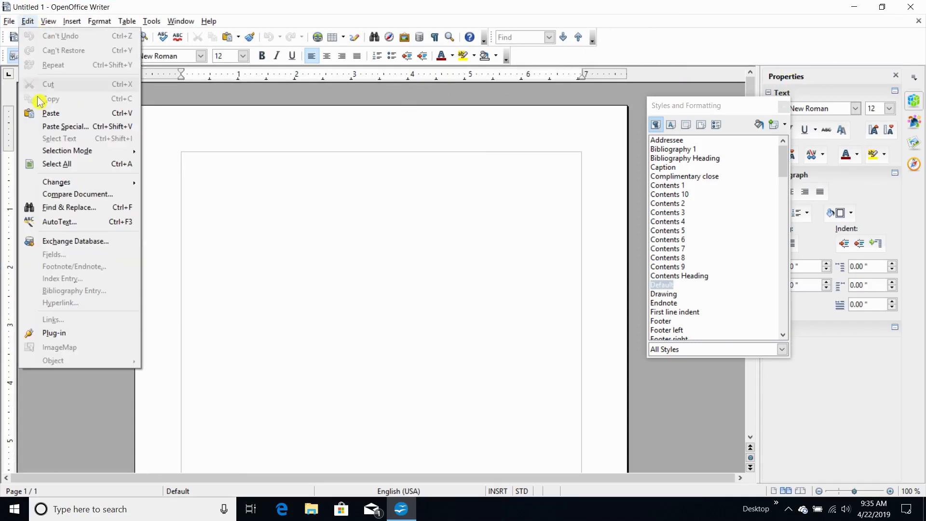
left_click(339, 16)
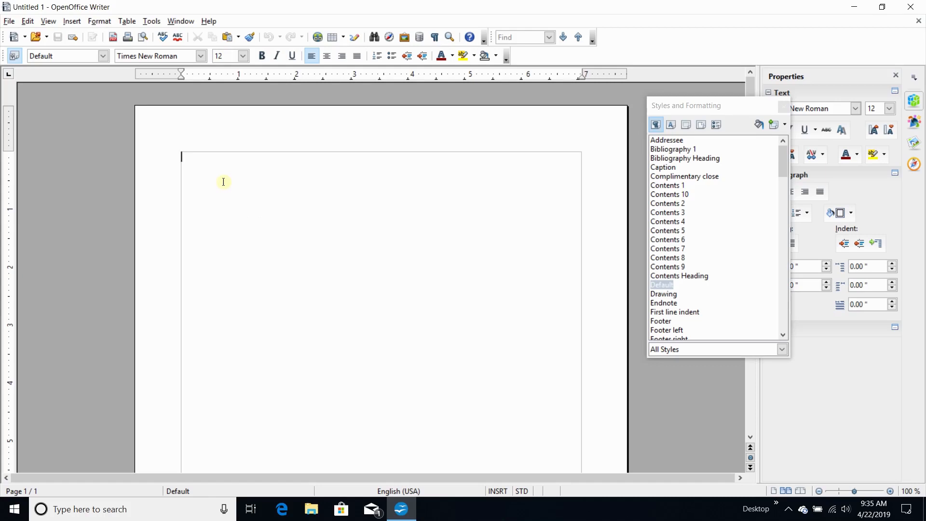
left_click(228, 43)
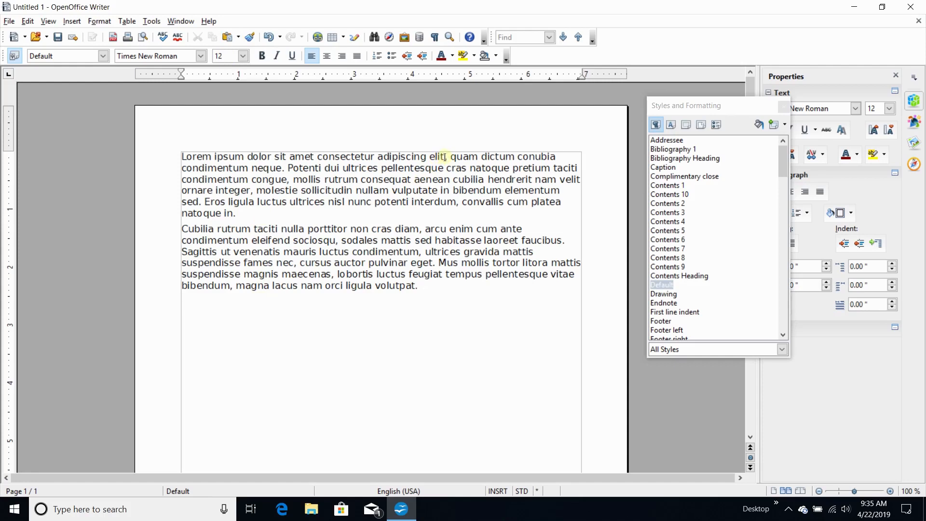
Select the opening words "Lorem ipsum dolor sit amet consectetur adipiscing elit" and check the available font and size choices.
left_click_drag(436, 156, 180, 157)
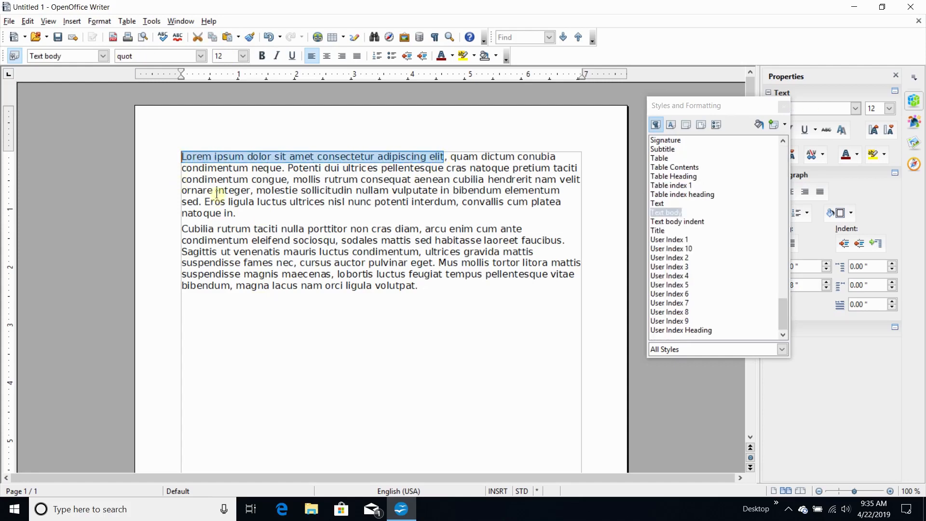
left_click(201, 56)
left_click(200, 56)
left_click(244, 57)
left_click(205, 58)
Preview Bell MT in Bold at size 14 for the selected phrase in the Character dialog, then discard the settings.
left_click(96, 21)
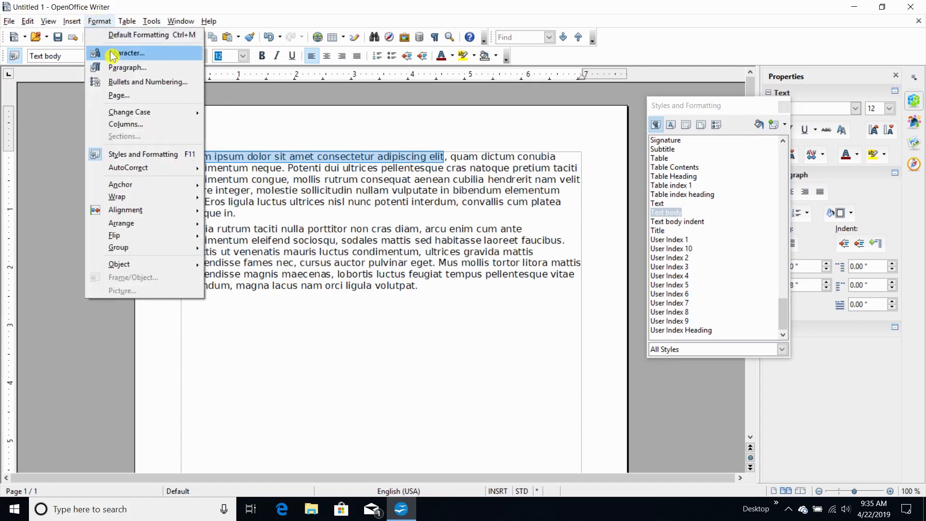
left_click(127, 53)
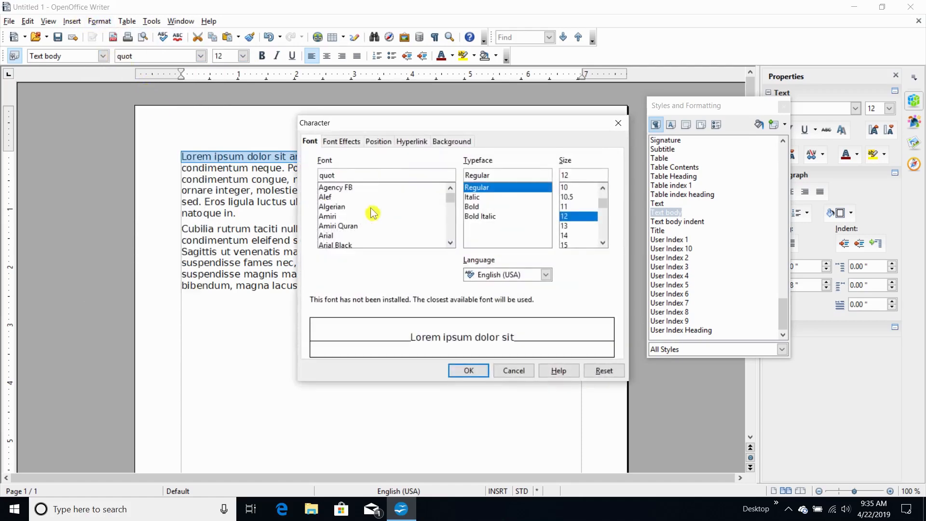
scroll(379, 238, "down", 4)
scroll(373, 235, "up", 2)
scroll(373, 235, "down", 5)
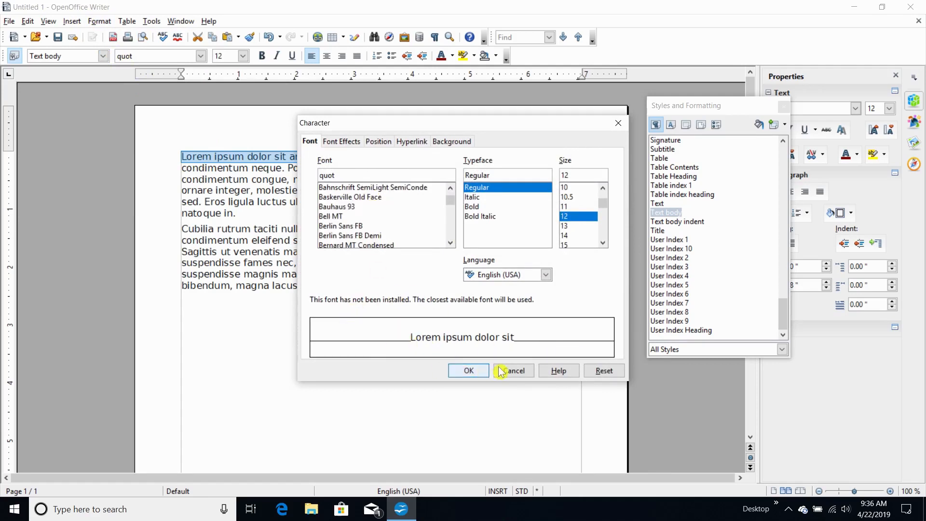
left_click(338, 219)
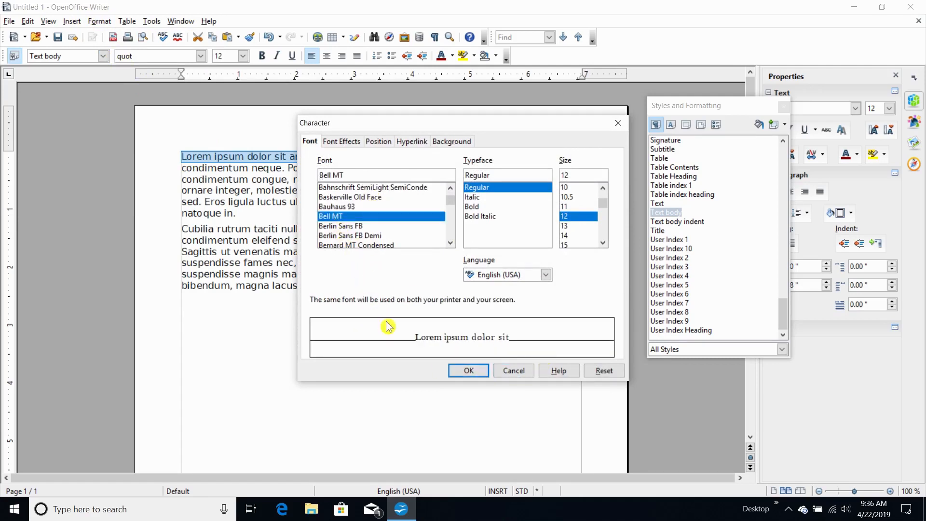
left_click(475, 208)
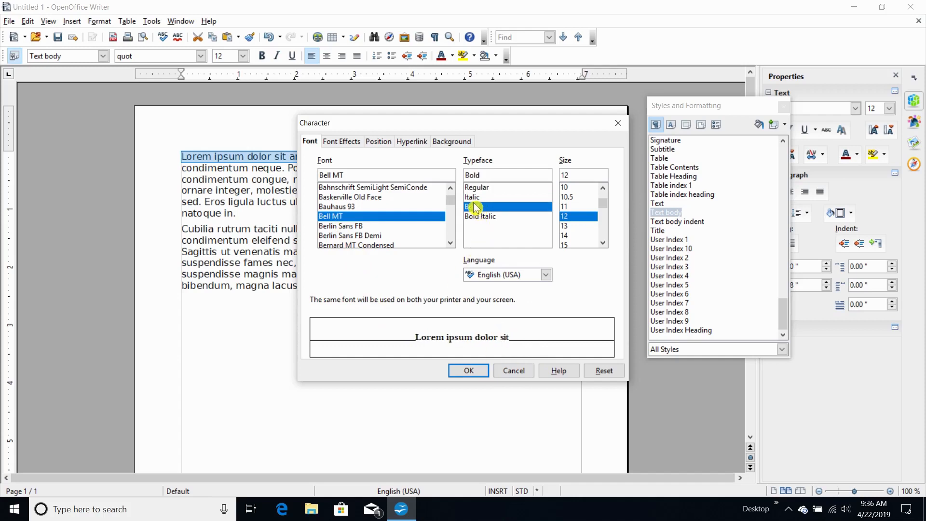
left_click(579, 236)
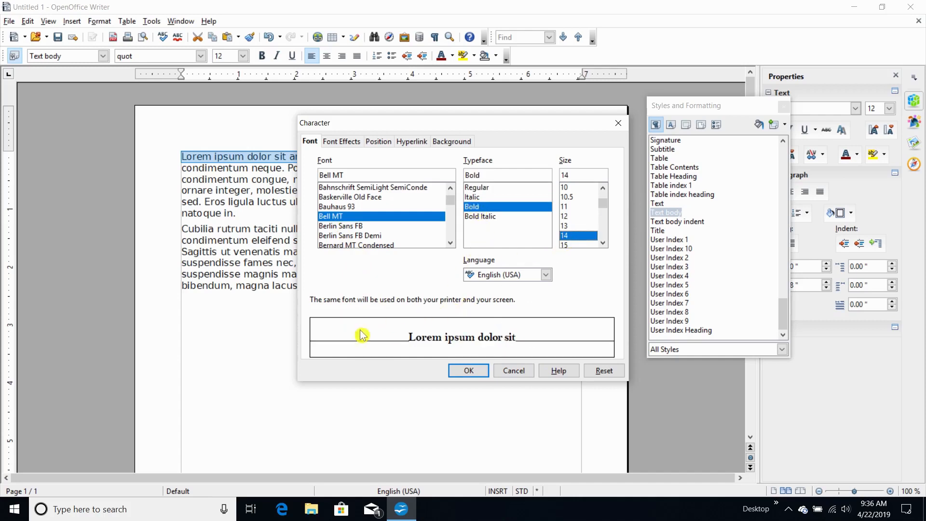
left_click(527, 372)
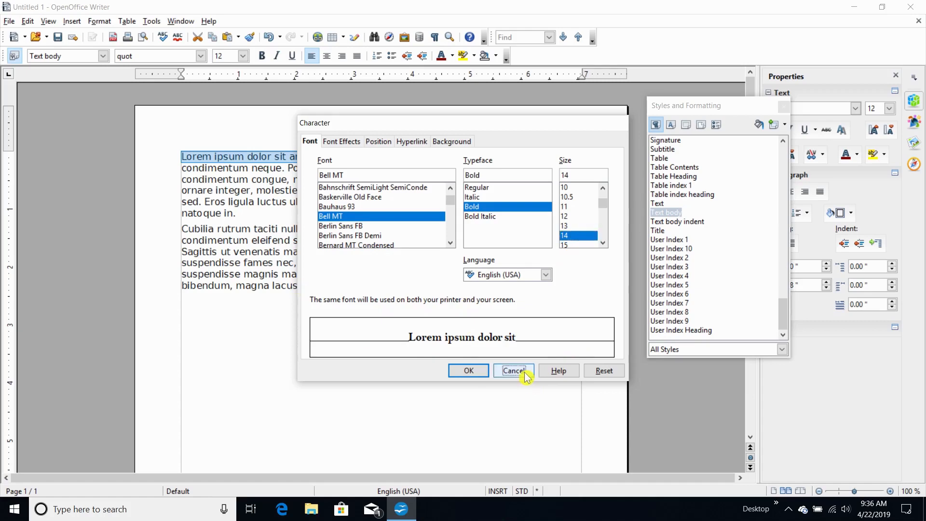
Browse the available font names and their previews for the selected opening phrase.
left_click(201, 56)
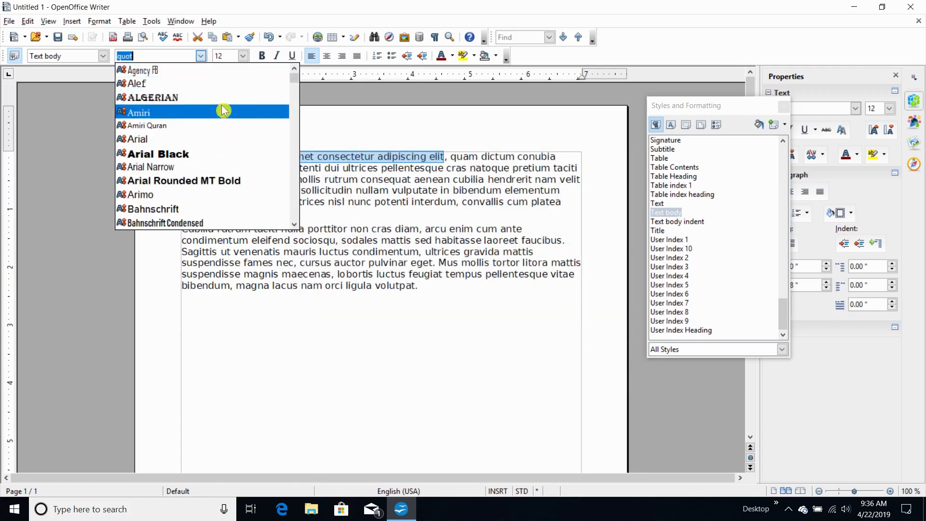
scroll(183, 155, "down", 4)
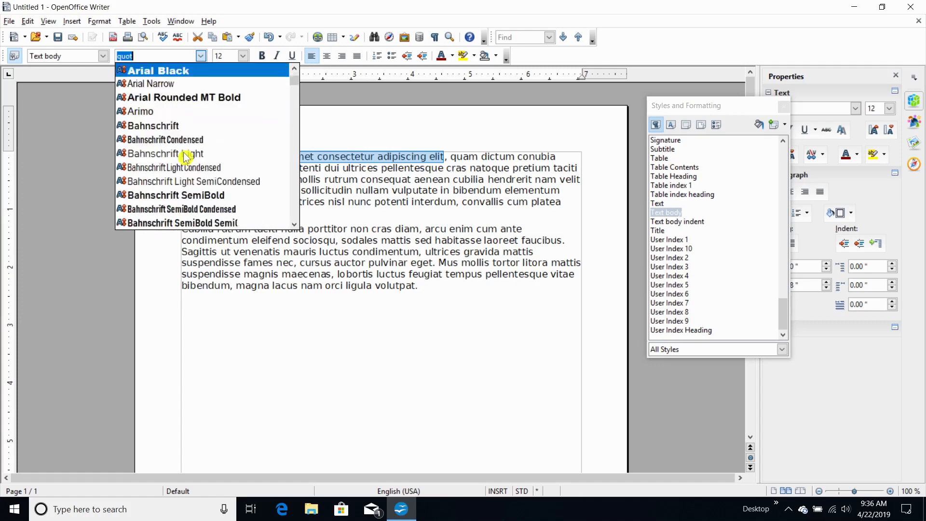
scroll(185, 156, "up", 4)
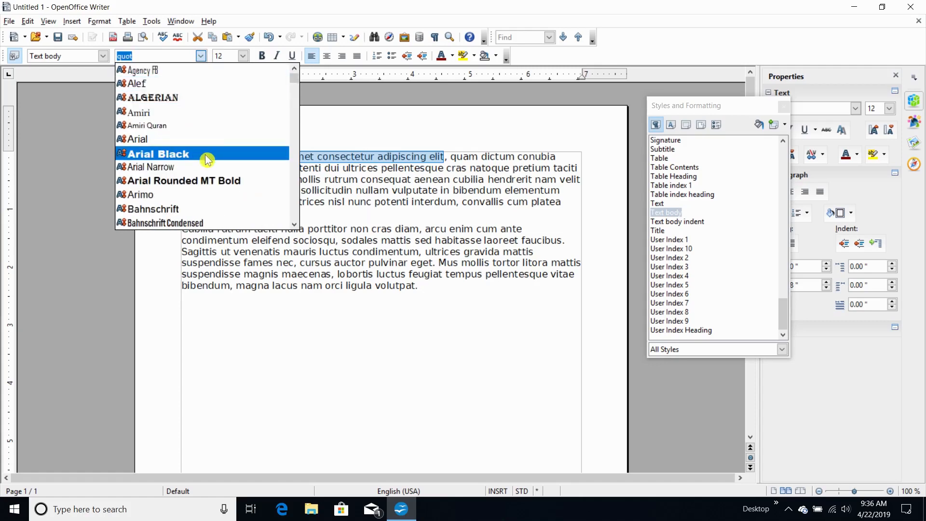
scroll(207, 159, "down", 2)
scroll(206, 180, "up", 2)
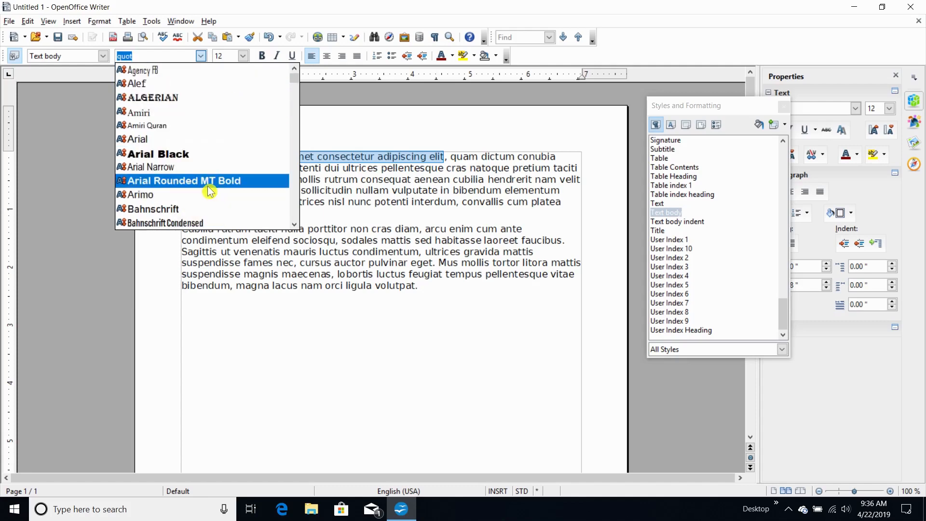
scroll(202, 127, "down", 3)
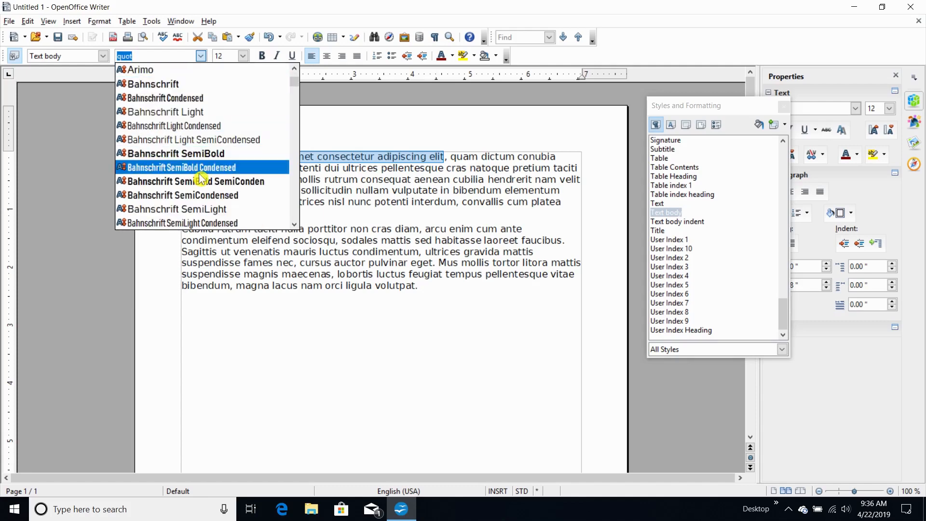
scroll(200, 179, "up", 3)
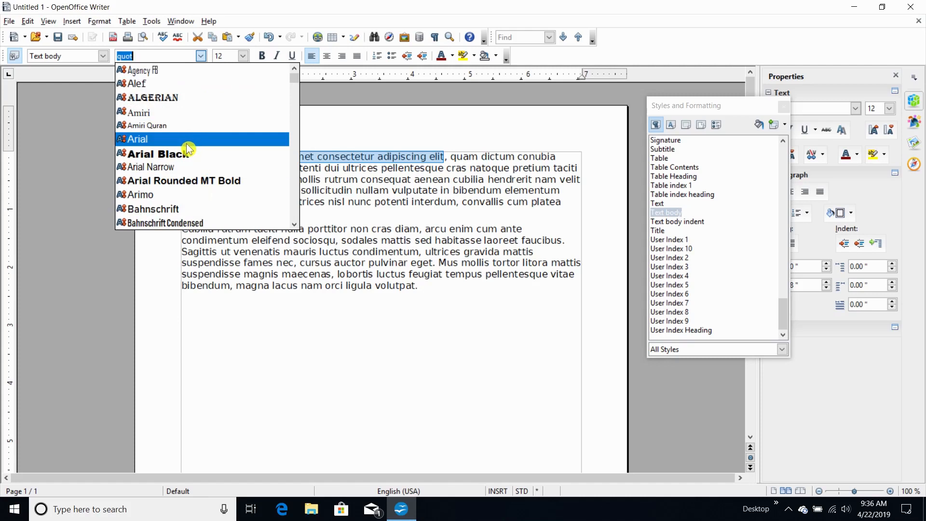
Look through the font names starting with T, V and H for the selected opening phrase.
type("T")
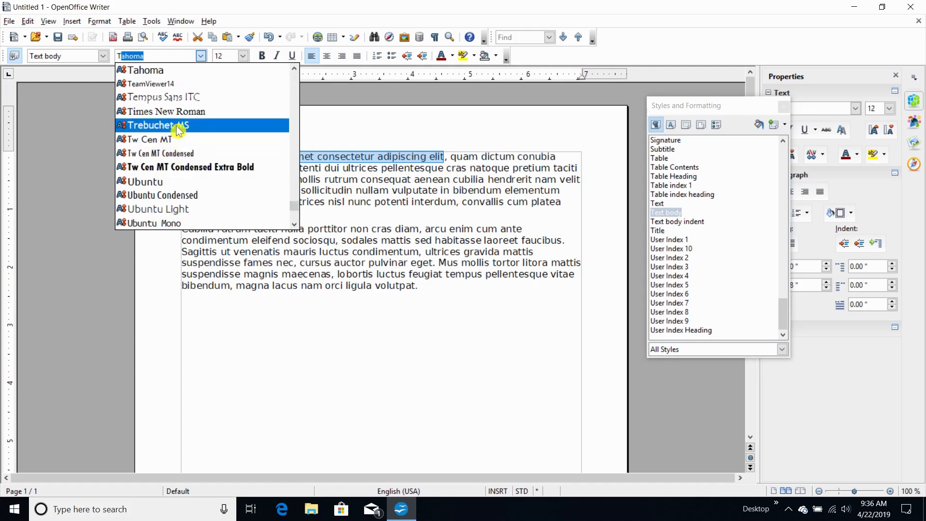
type("w")
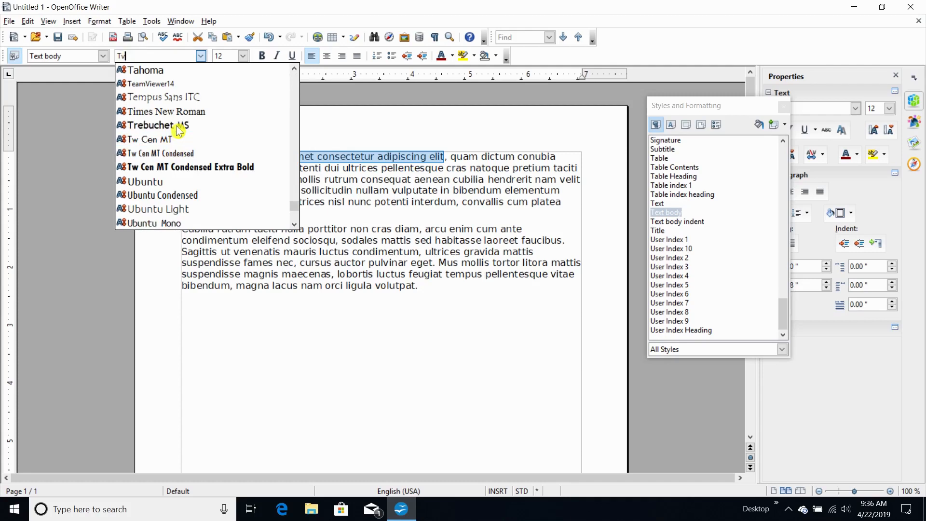
left_click(173, 51)
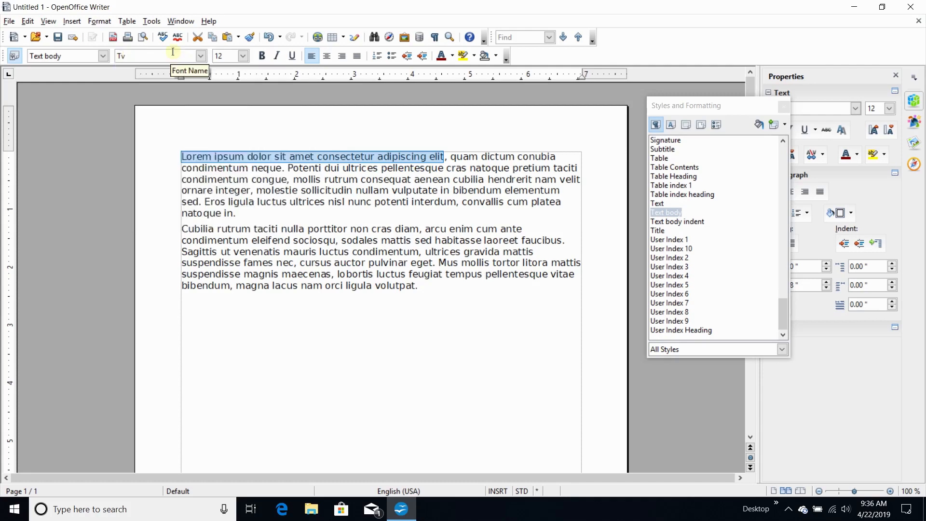
key("BackSpace")
key("BackSpace")
type("Venus Rising")
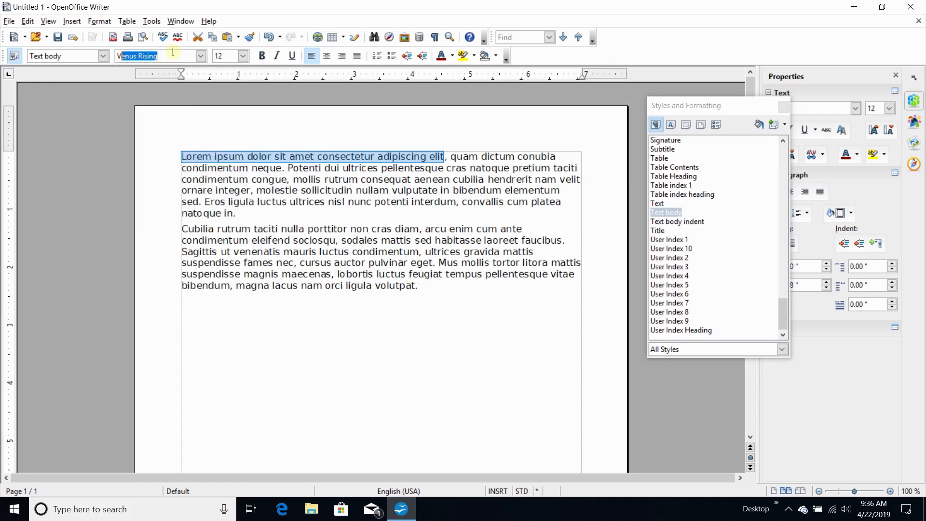
left_click(201, 56)
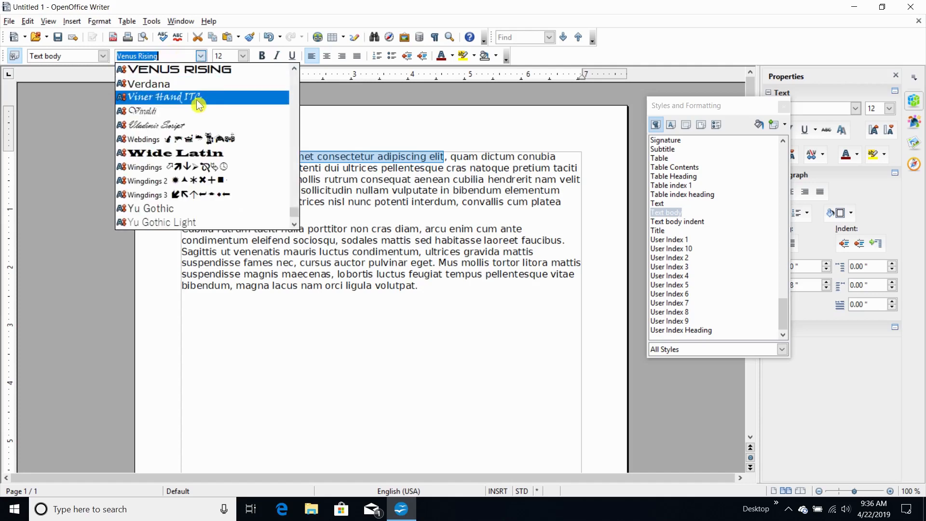
left_click(176, 54)
type("Haettenschweiler")
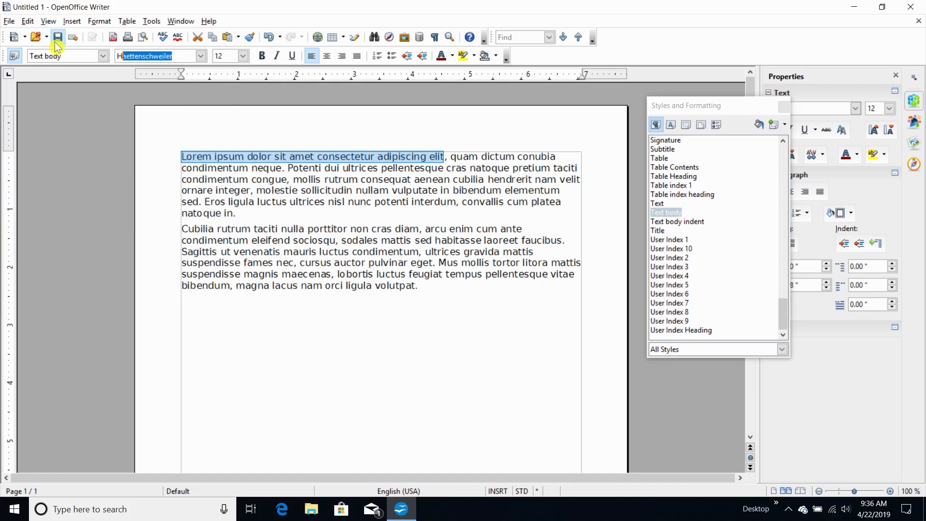
left_click(200, 56)
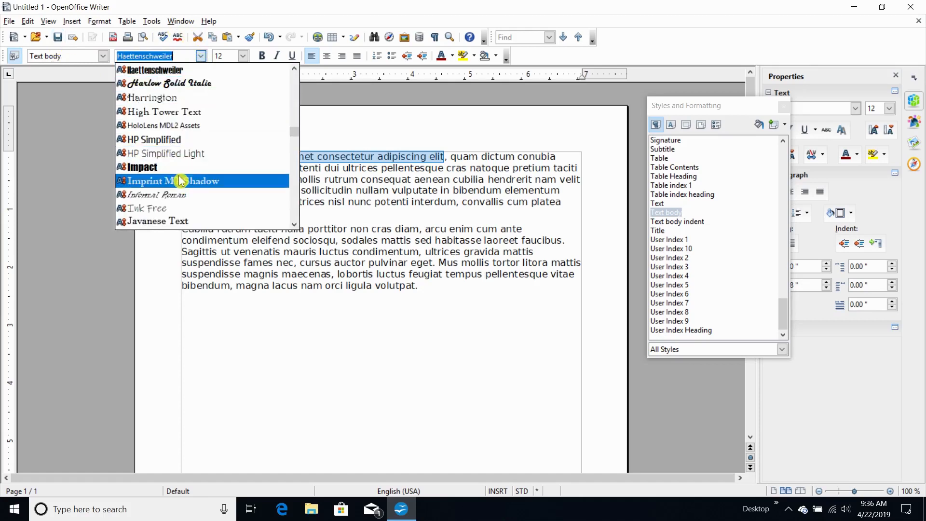
left_click(183, 54)
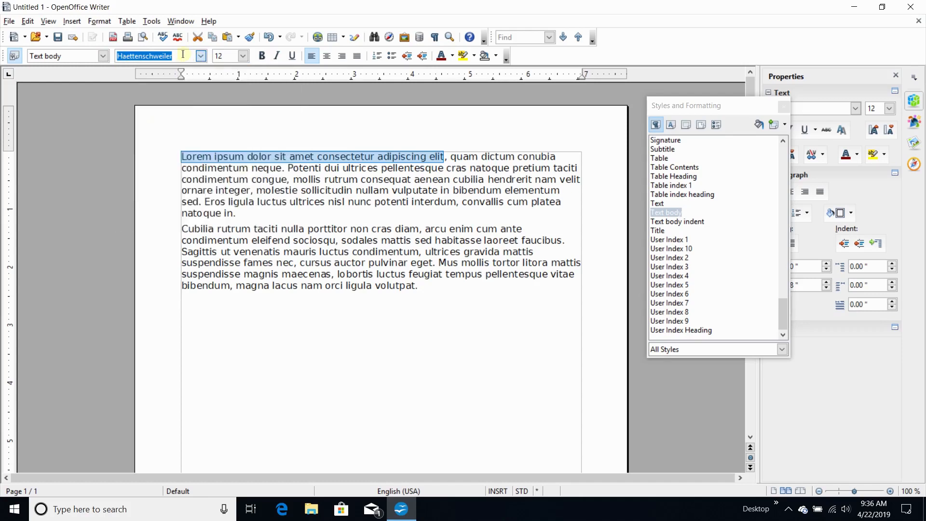
left_click(102, 55)
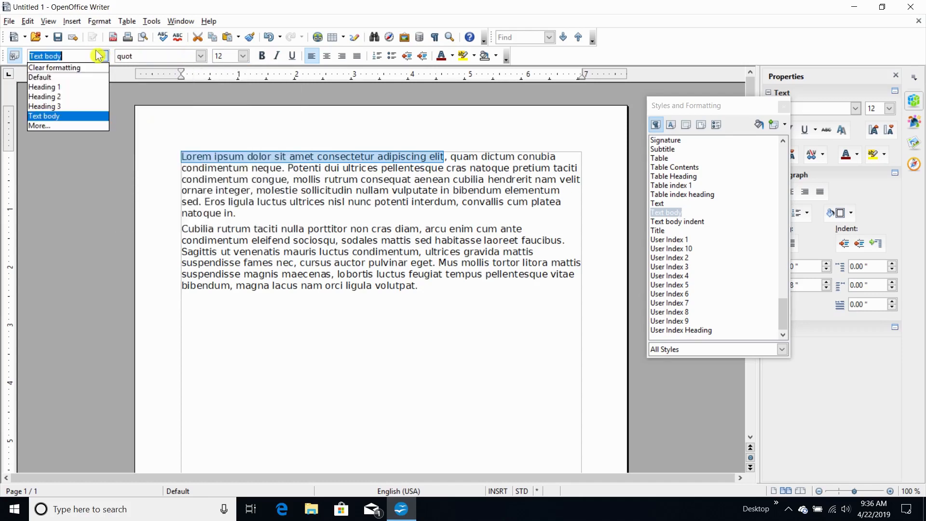
Change the selected opening phrase to Trebuchet MS at size 14.
left_click(200, 55)
left_click(201, 56)
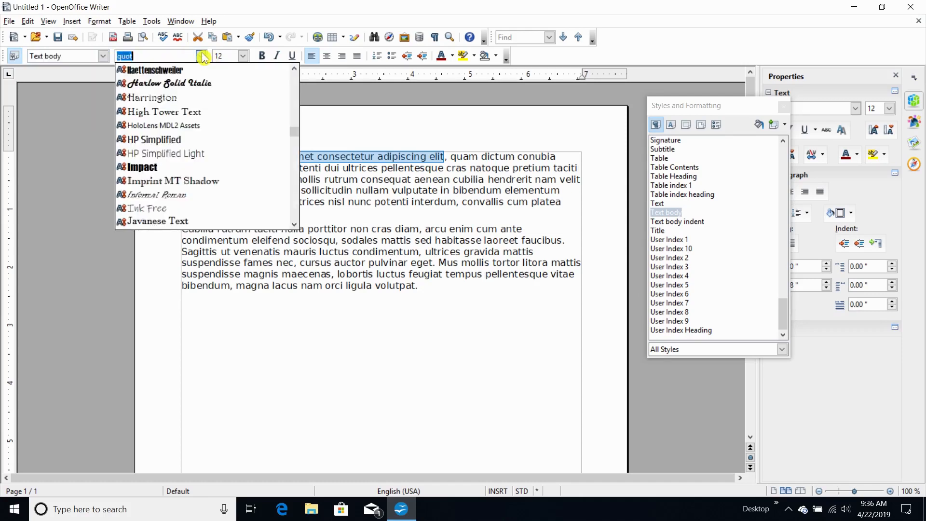
type("Tahoma")
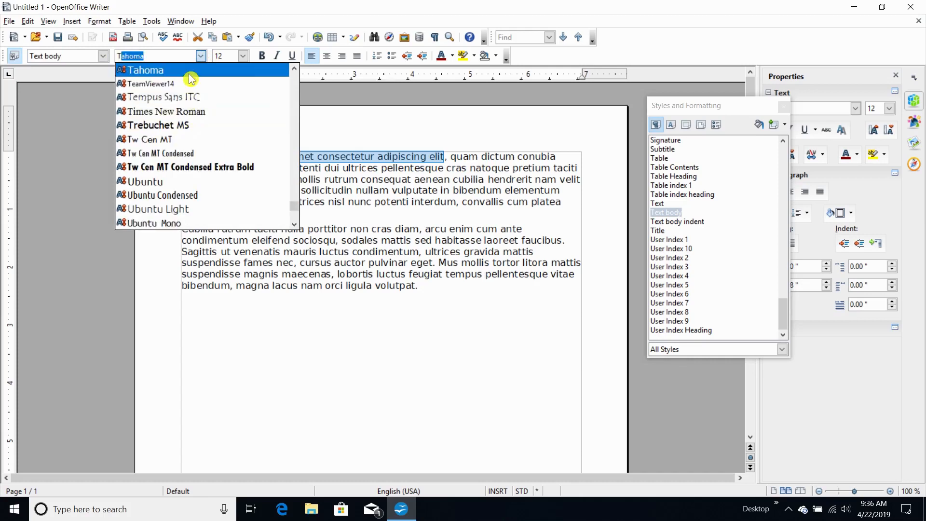
left_click(182, 125)
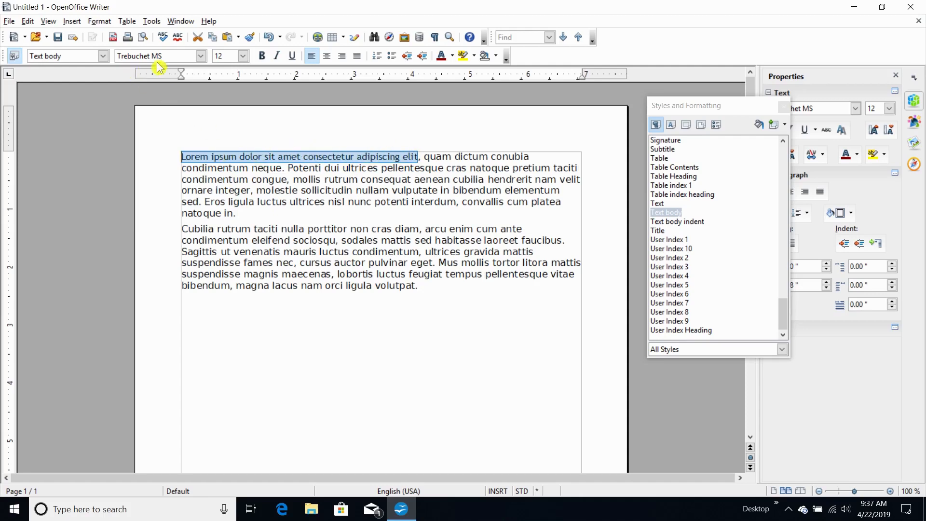
left_click(243, 56)
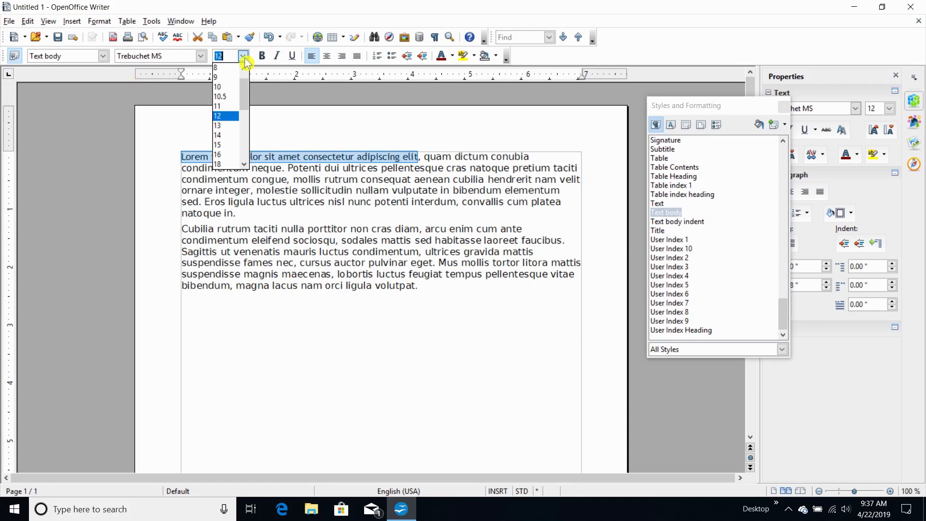
left_click(227, 137)
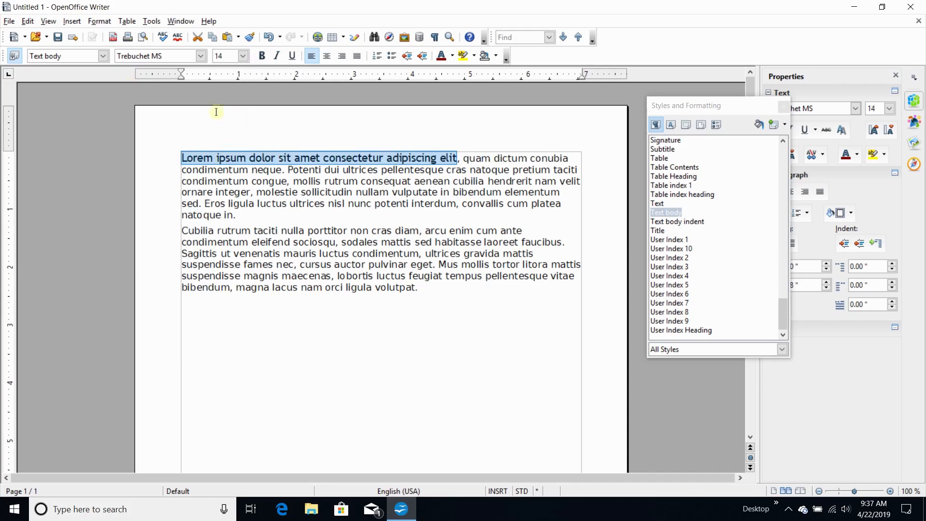
Make the opening phrase bold and underlined, and set its font color to red.
left_click(263, 55)
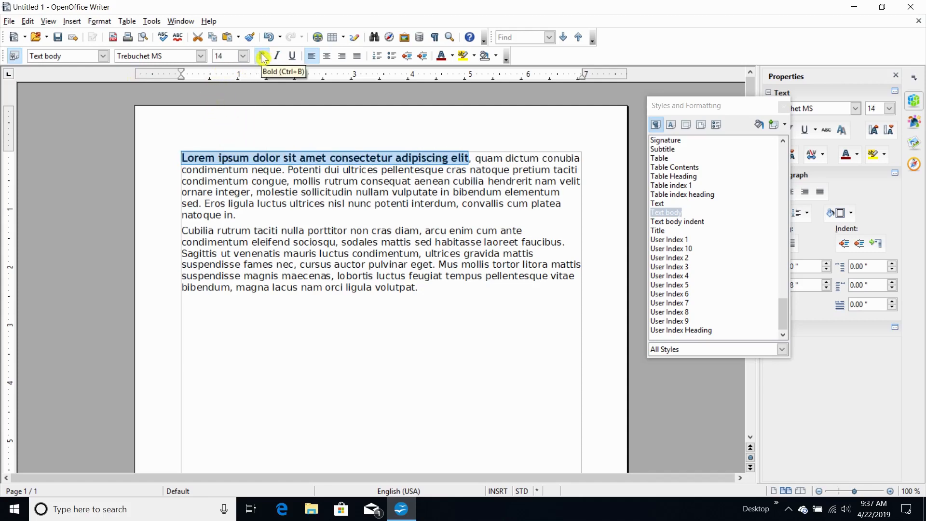
left_click(292, 56)
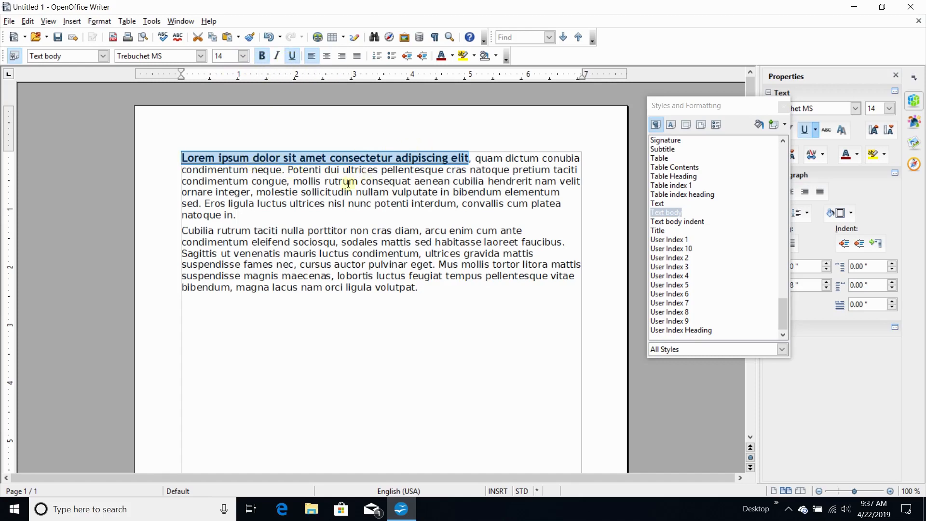
left_click(455, 58)
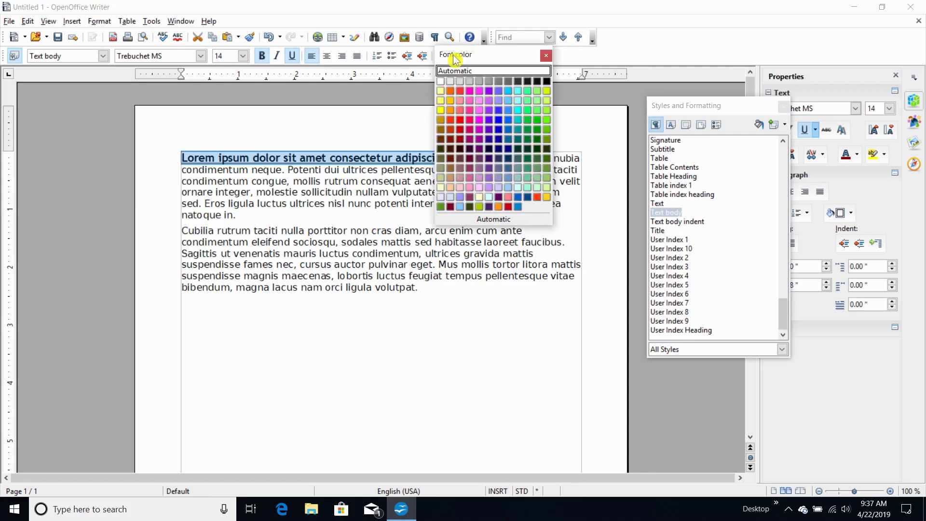
left_click(462, 96)
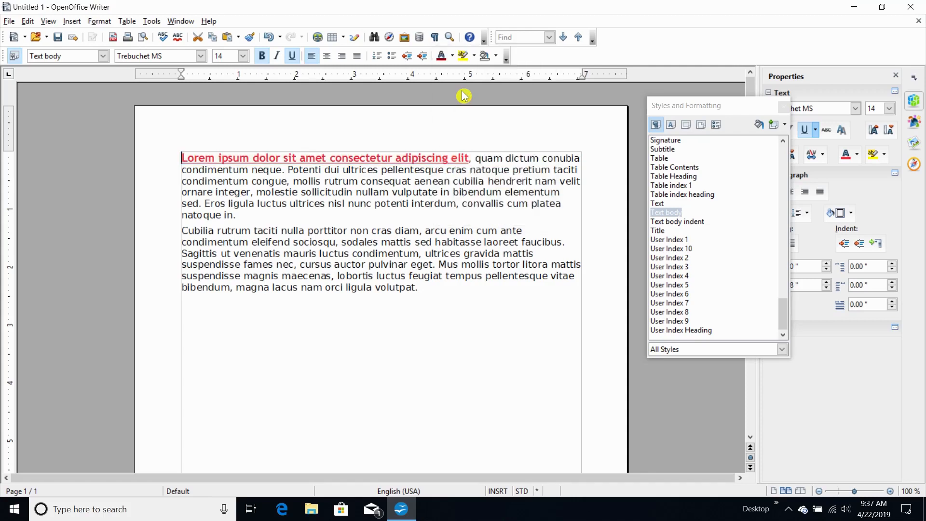
left_click(396, 177)
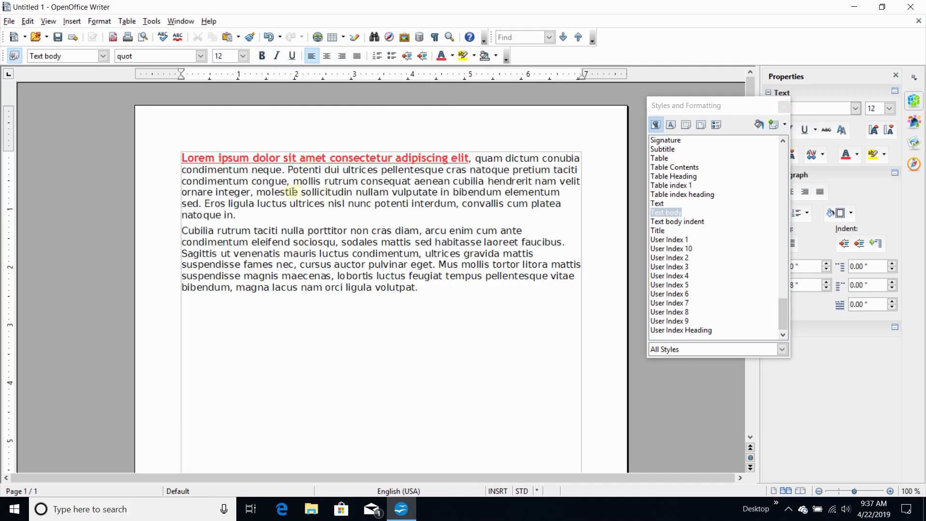
Highlight the words "mollis rutrum consequat aenean" in the first paragraph in yellow.
left_click_drag(293, 182, 443, 182)
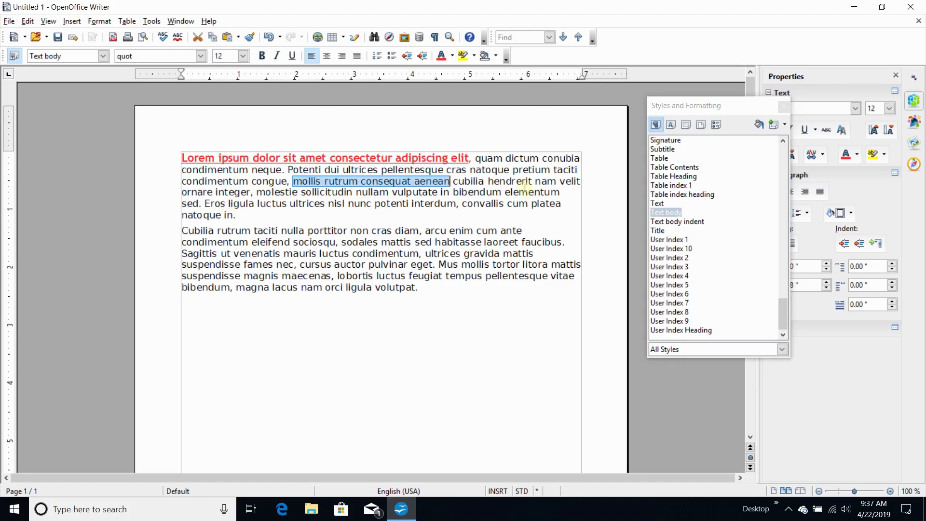
left_click(474, 56)
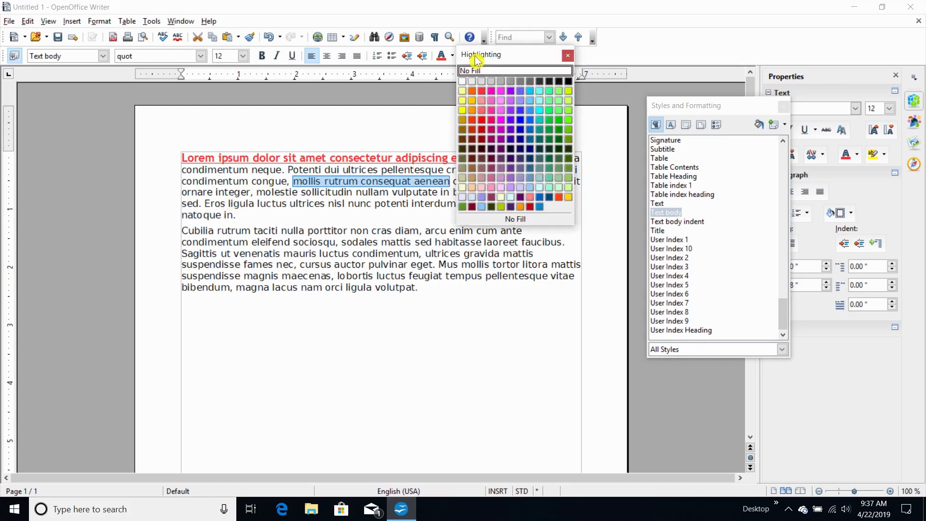
left_click(464, 112)
left_click(310, 208)
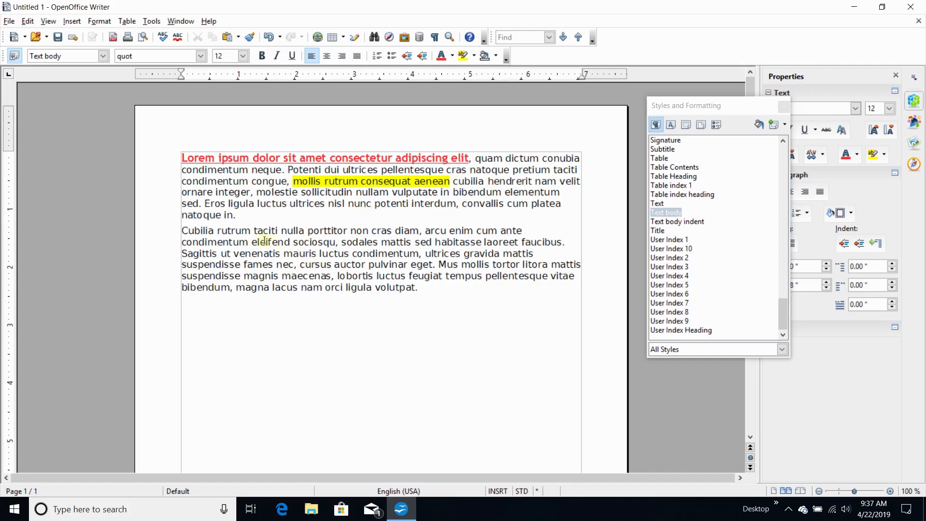
Apply a light green background to the second paragraph, beginning "Cubilia rutrum taciti".
left_click(199, 231)
left_click(497, 56)
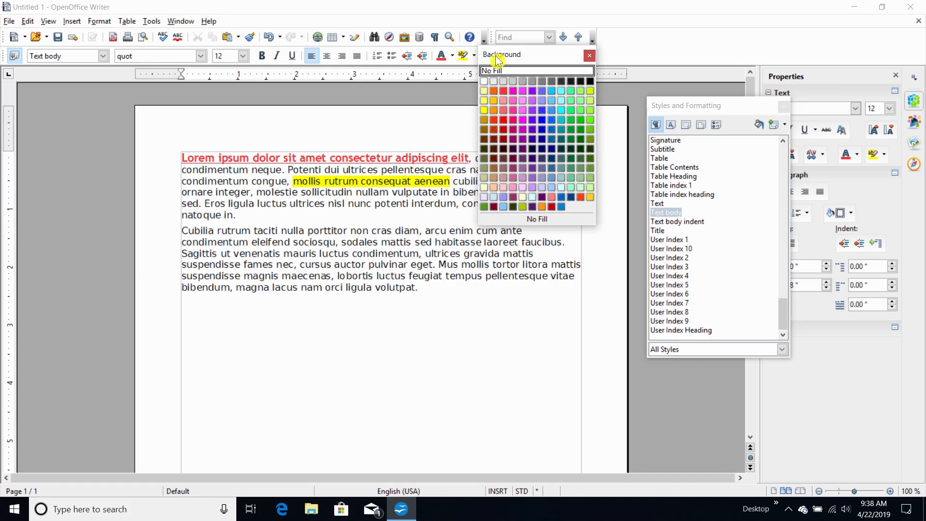
left_click(571, 191)
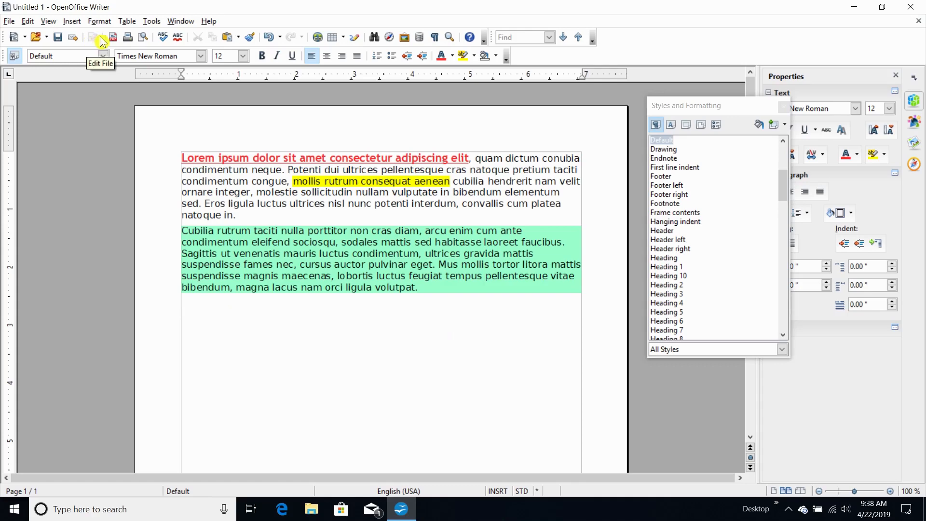
Paste another copy of the two Lorem Ipsum paragraphs below the green-shaded paragraph.
left_click(226, 38)
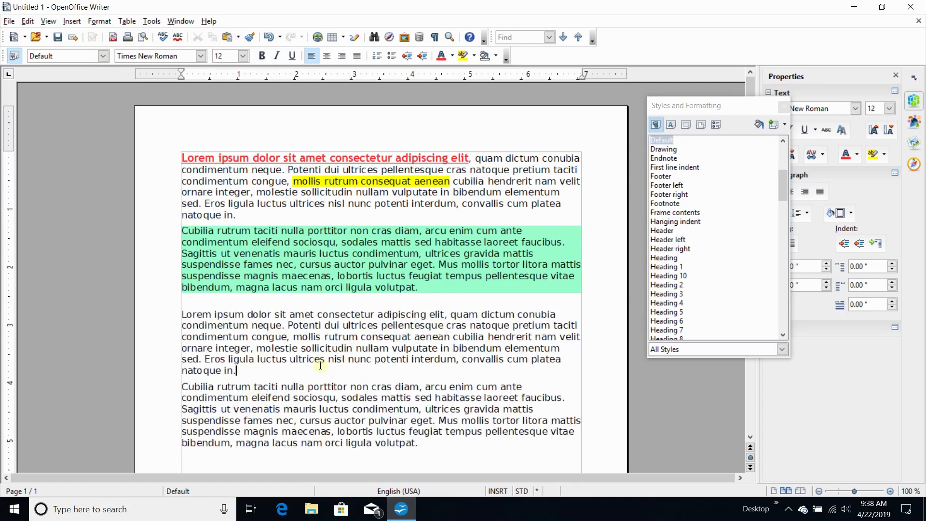
left_click(275, 369)
Indent the first pasted paragraph by 0.25" both before and after the text.
left_click_drag(239, 369, 161, 309)
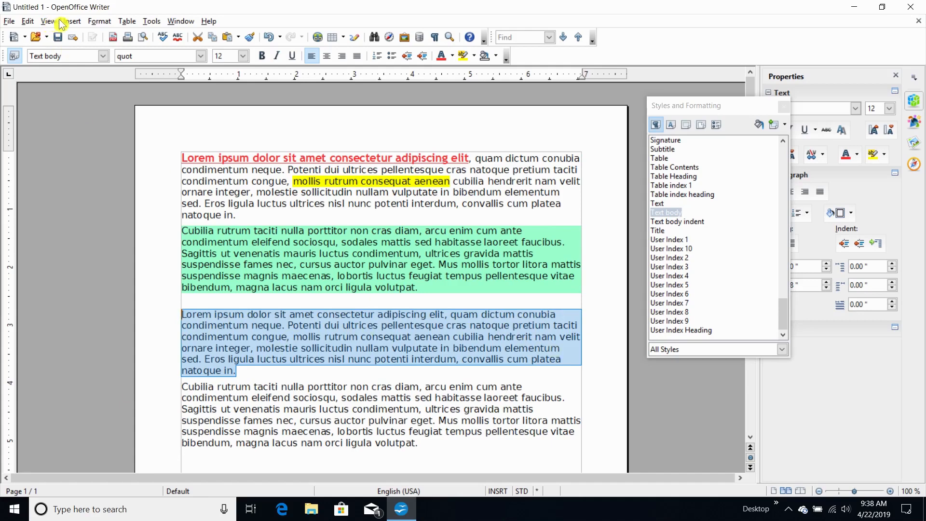
left_click(101, 21)
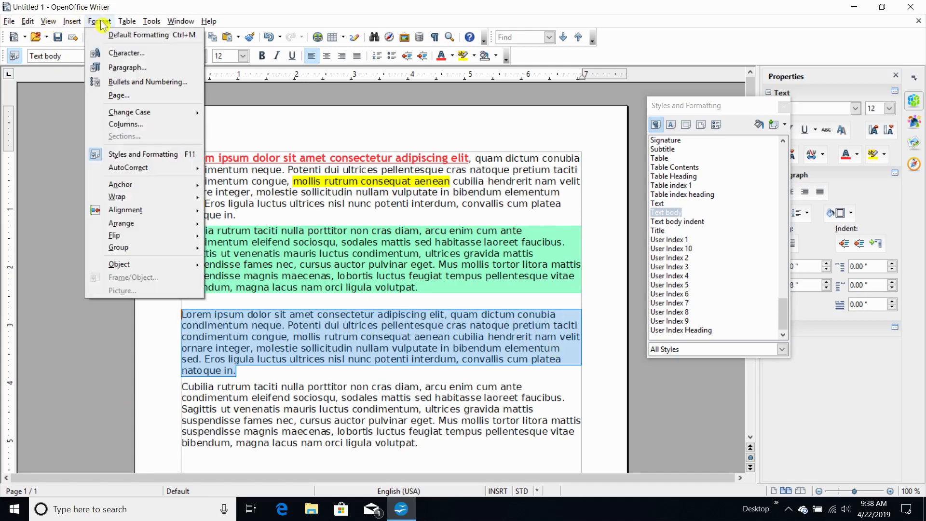
left_click(112, 68)
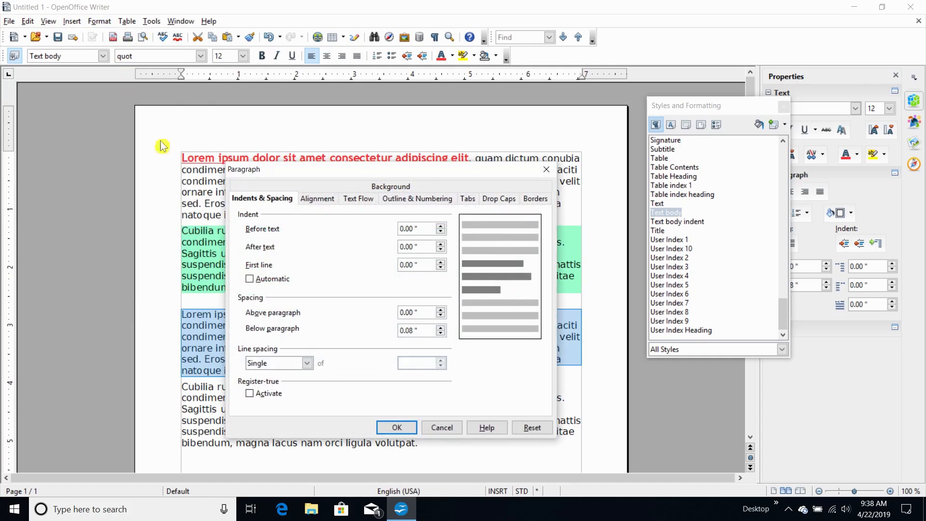
left_click(409, 228)
key("BackSpace")
type("25")
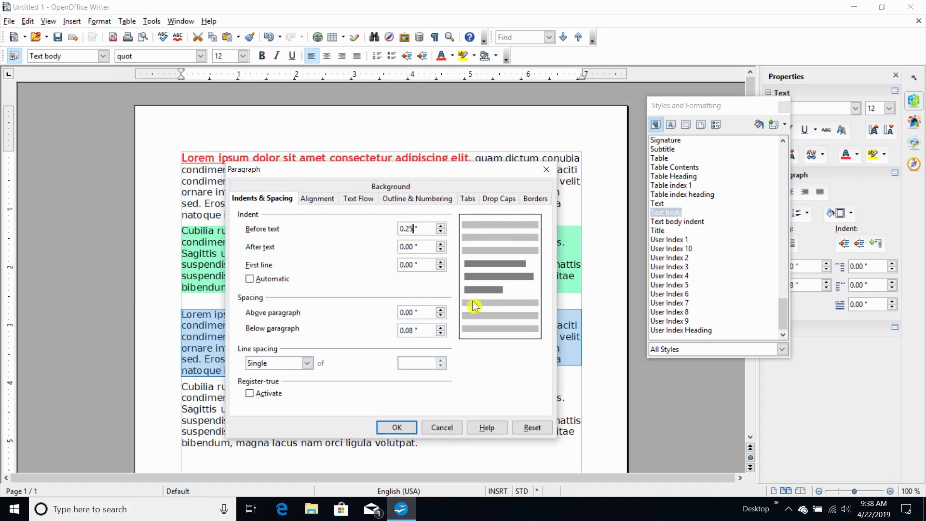
key("Tab")
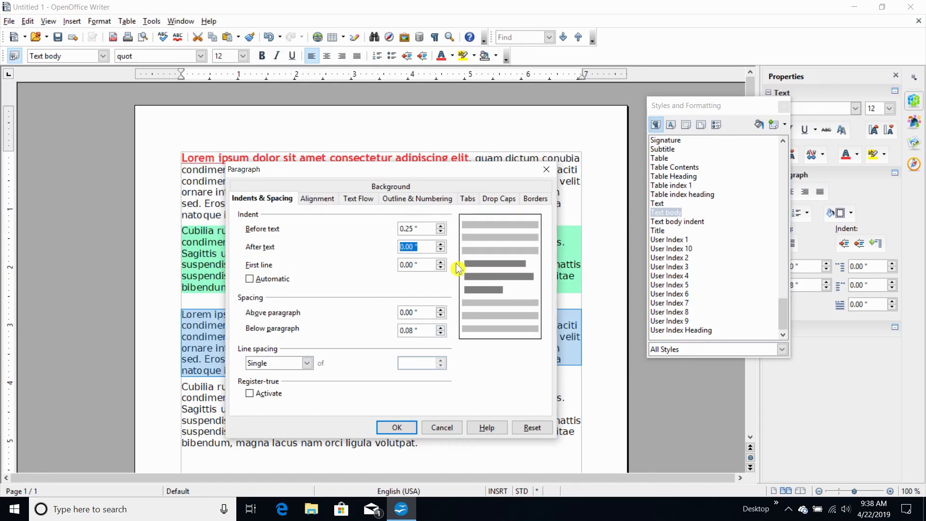
type("0.25")
key("Tab")
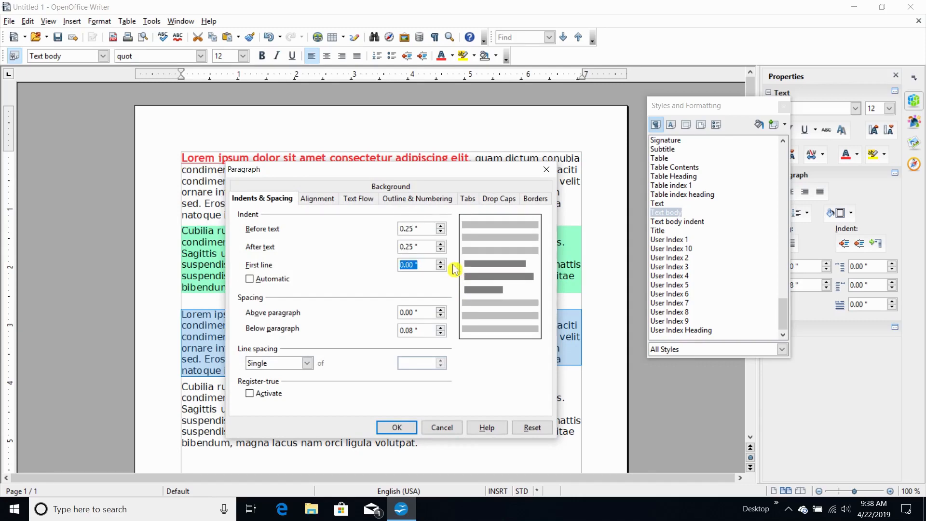
left_click(381, 425)
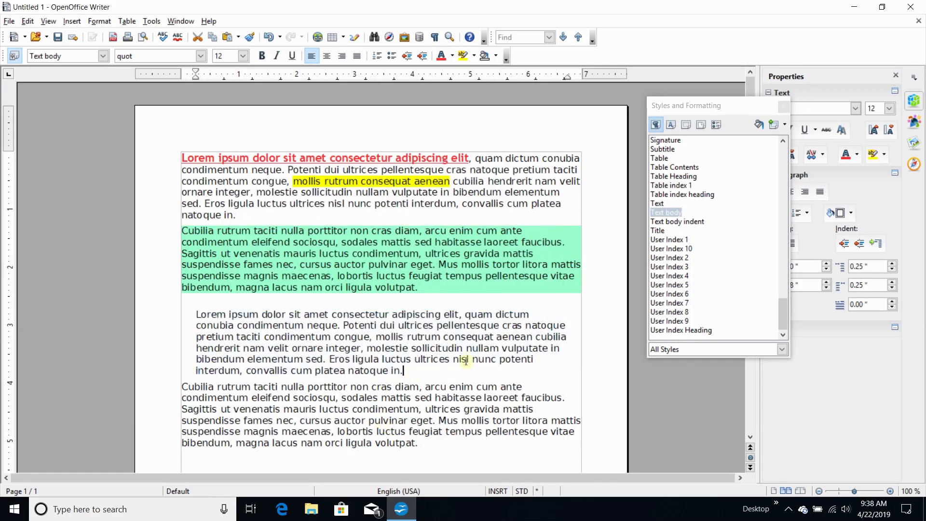
Open the indent and spacing settings for the last pasted paragraph and try the automatic first-line option on and off.
left_click(278, 409)
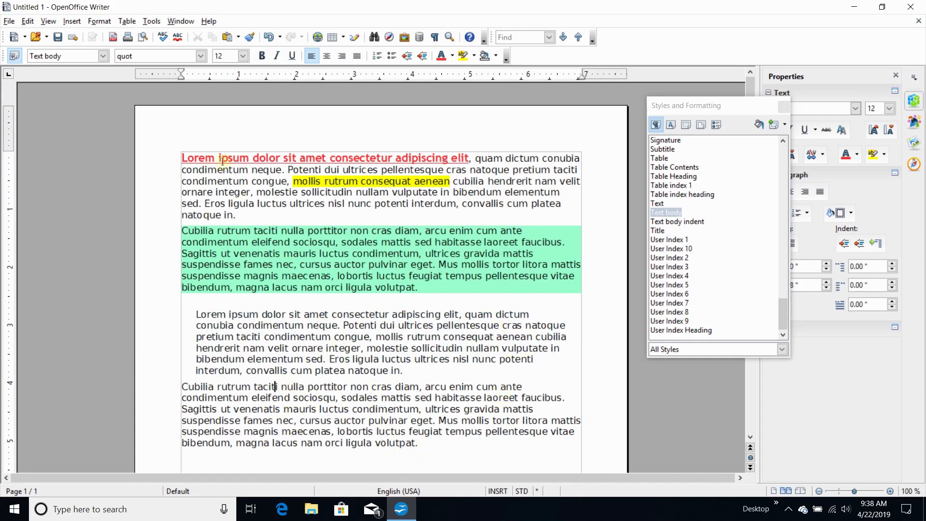
left_click(74, 22)
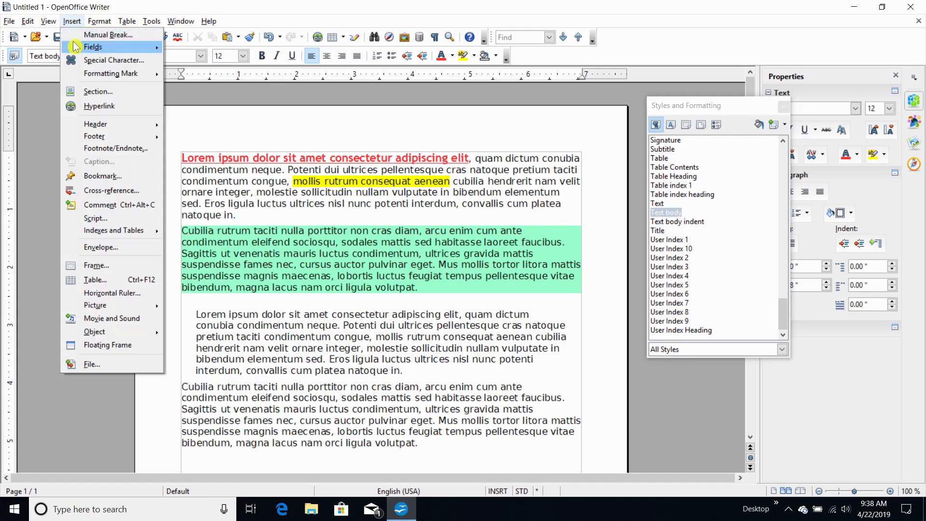
mouse_move(104, 23)
left_click(116, 67)
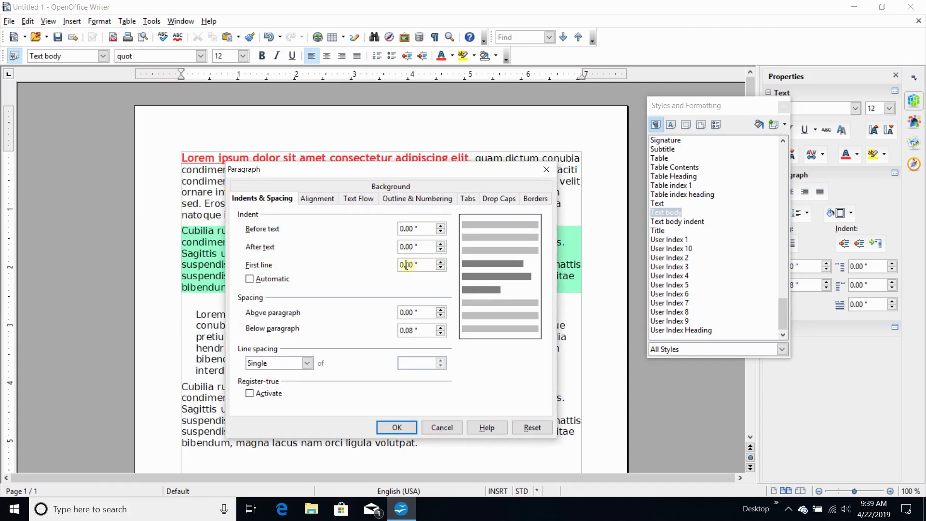
left_click(279, 281)
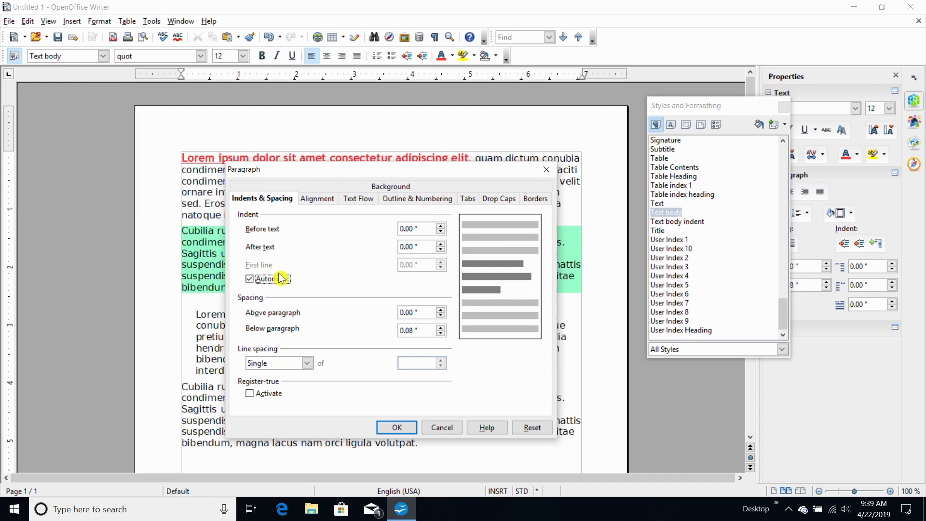
left_click(279, 280)
Read the help entry explaining the Automatic indent option and close the help.
left_click(487, 428)
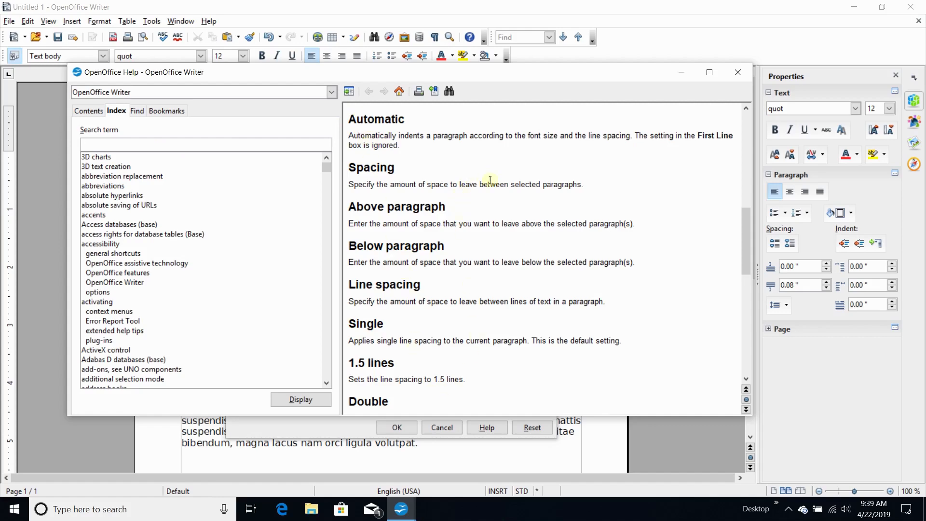
scroll(495, 189, "down", 5)
scroll(495, 193, "up", 6)
scroll(495, 192, "up", 3)
scroll(488, 200, "down", 1)
scroll(485, 201, "down", 2)
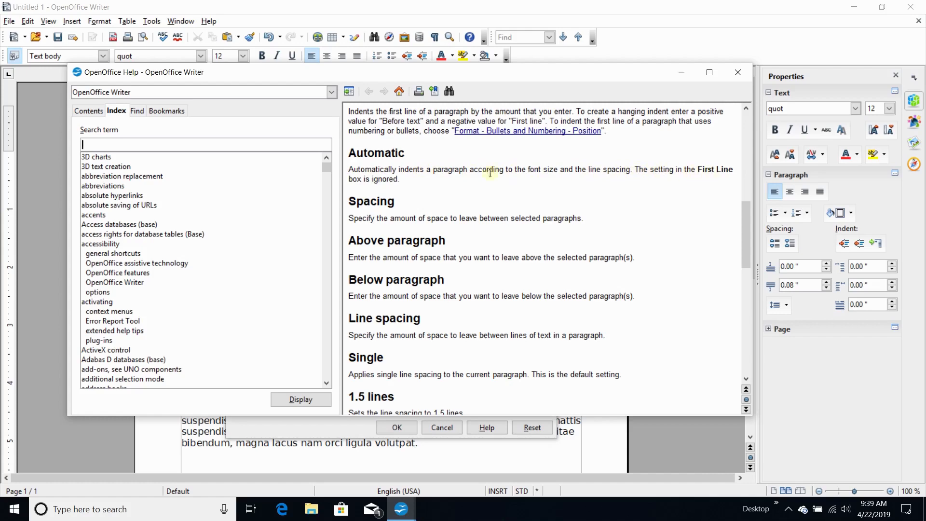
left_click(738, 73)
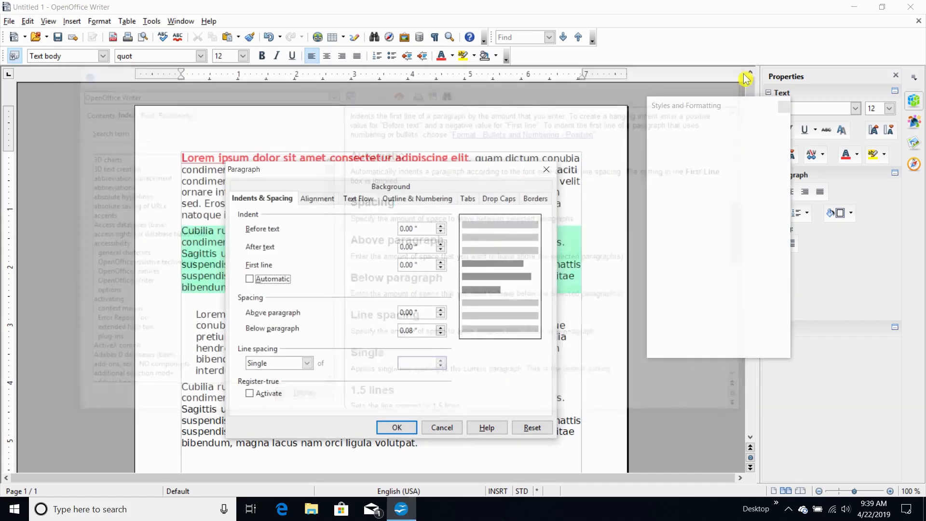
Apply an automatic first-line indent to the last pasted paragraph, beginning "Cubilia rutrum taciti".
left_click(425, 264)
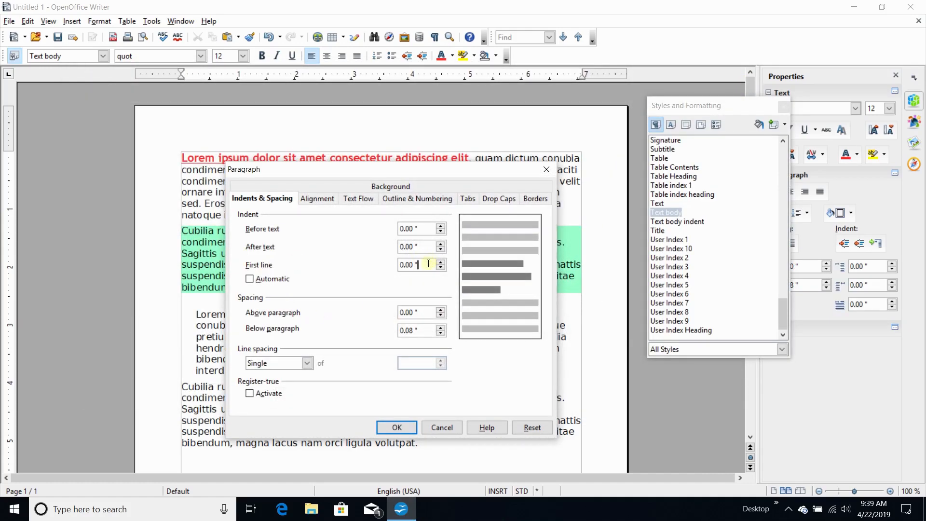
left_click(248, 281)
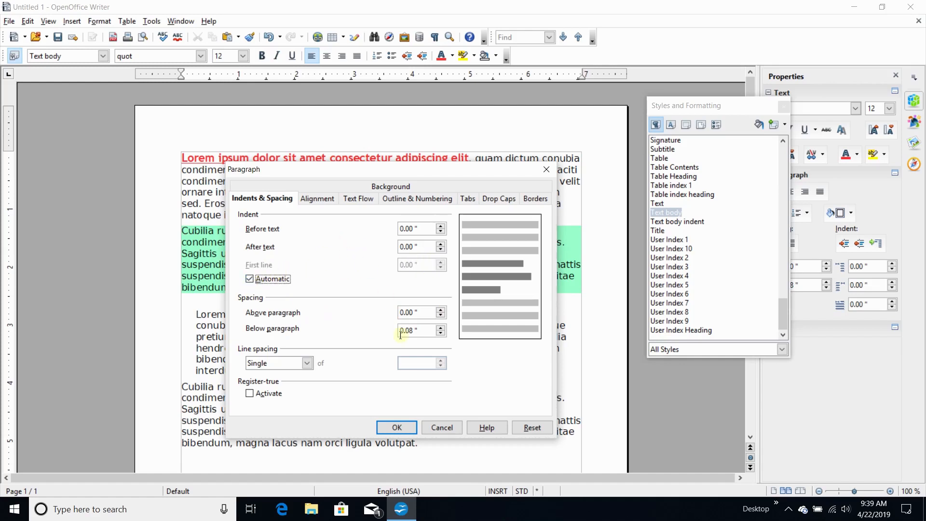
left_click(395, 429)
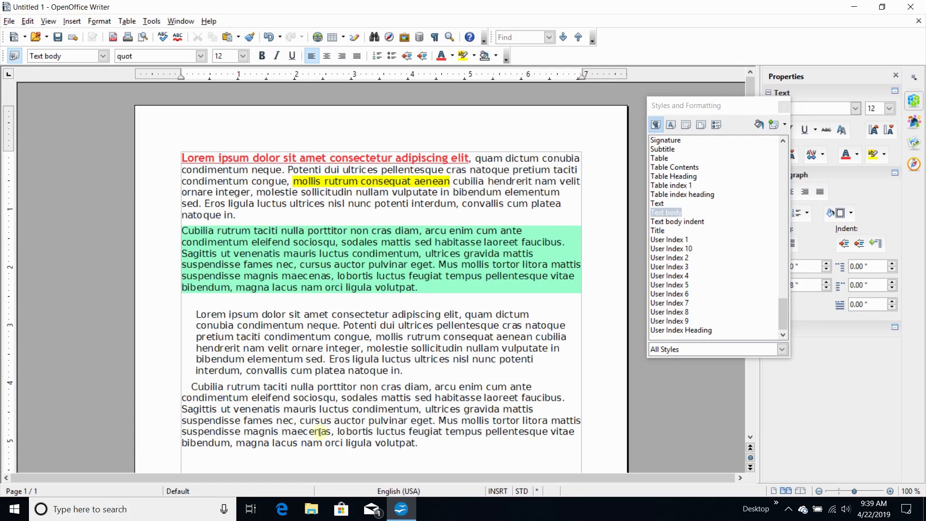
Undo the automatic first-line indent on the last paragraph.
left_click(28, 22)
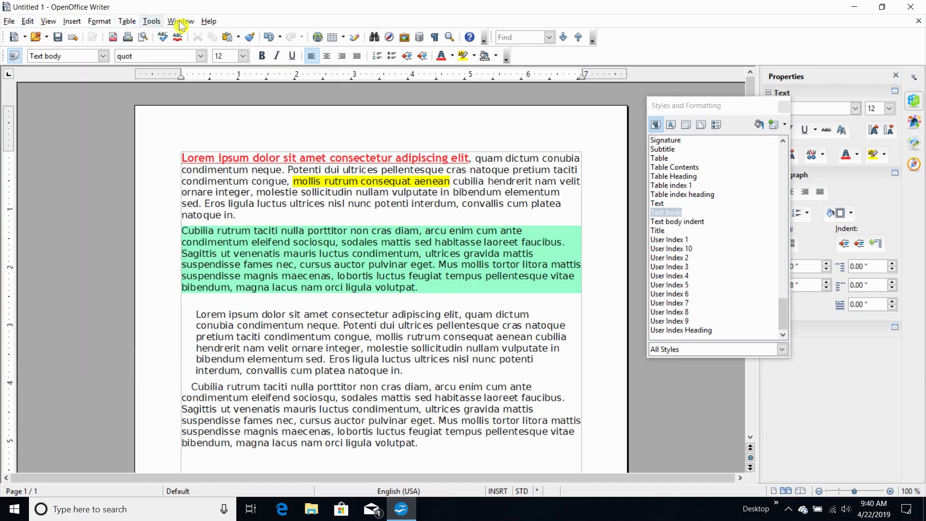
left_click(268, 14)
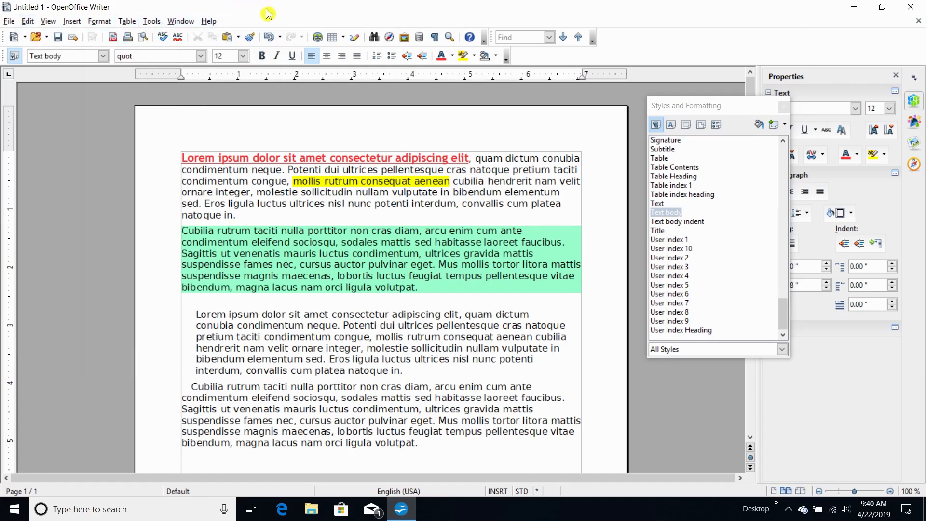
left_click(279, 37)
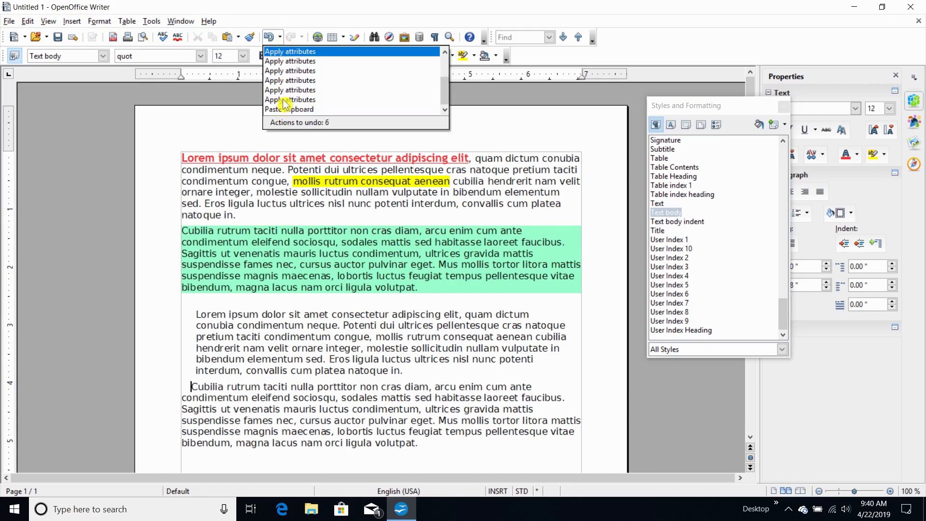
left_click(285, 8)
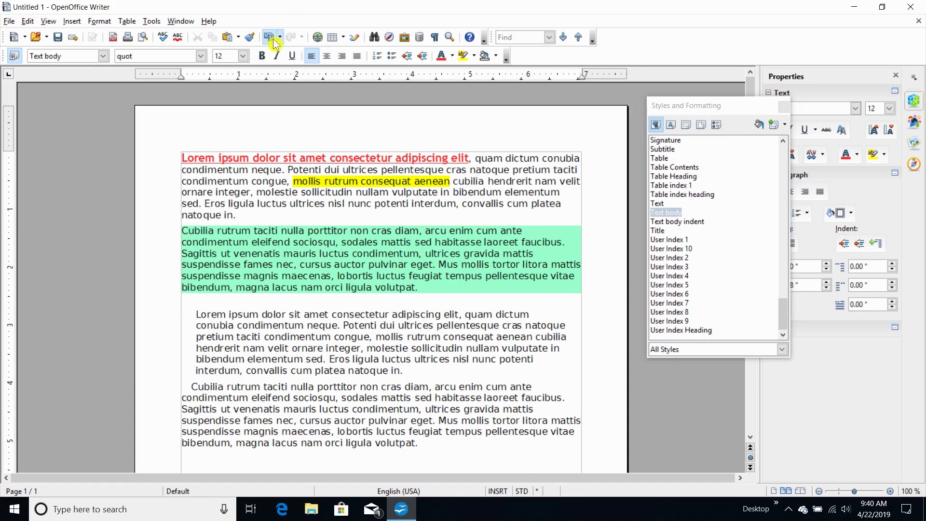
left_click(269, 39)
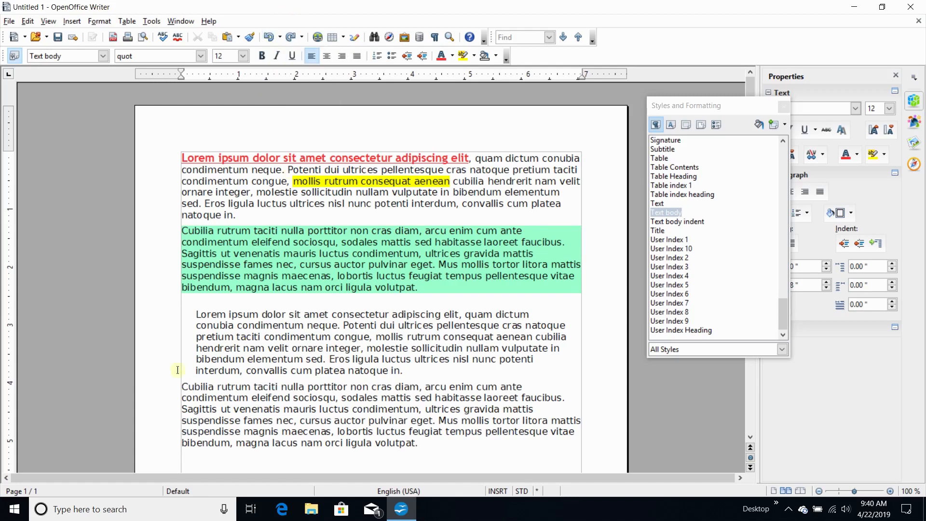
Set a first-line indent of 0.25" on the last pasted paragraph.
left_click(99, 21)
left_click(122, 68)
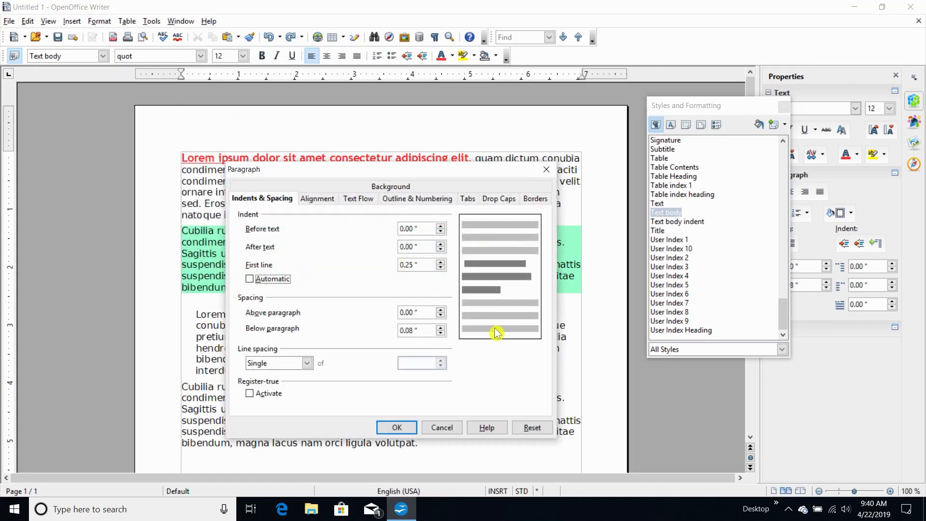
left_click(406, 428)
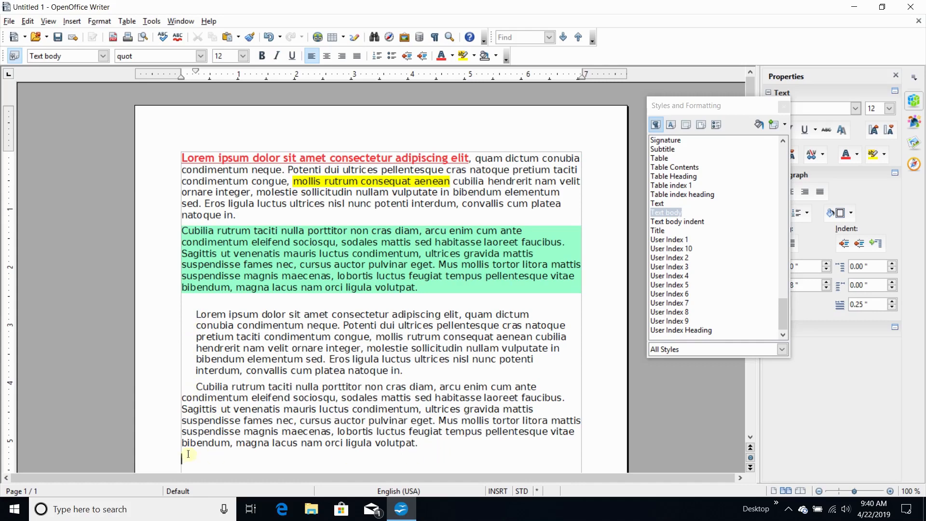
key("BackSpace")
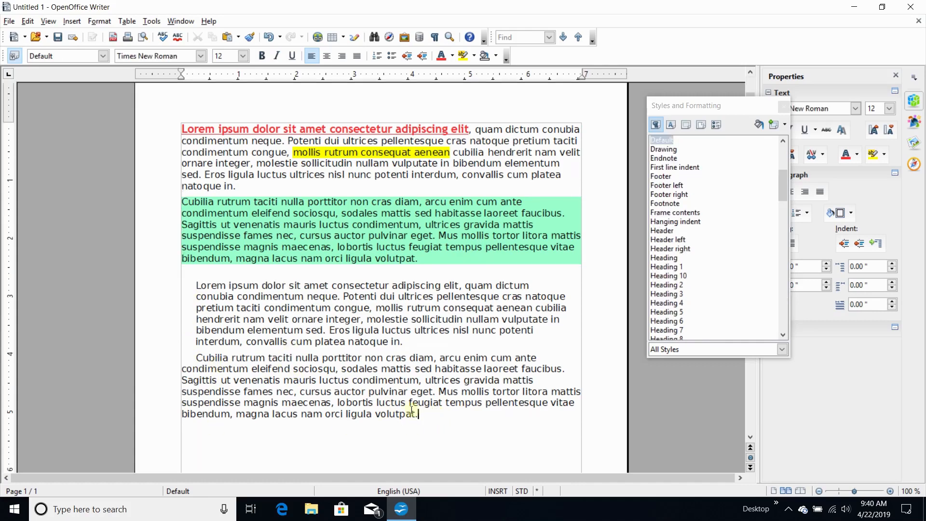
Try centered and right alignment on the last paragraph, and leave it justified.
left_click(327, 56)
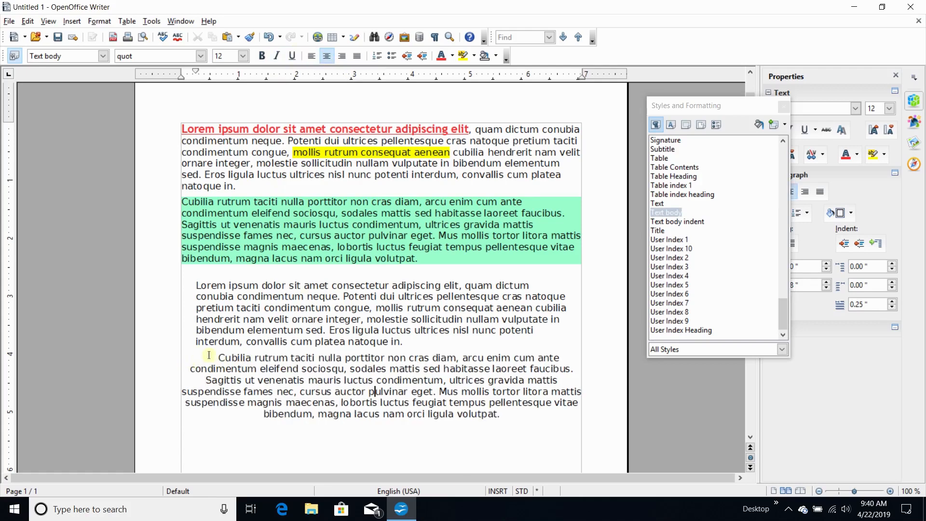
left_click(342, 56)
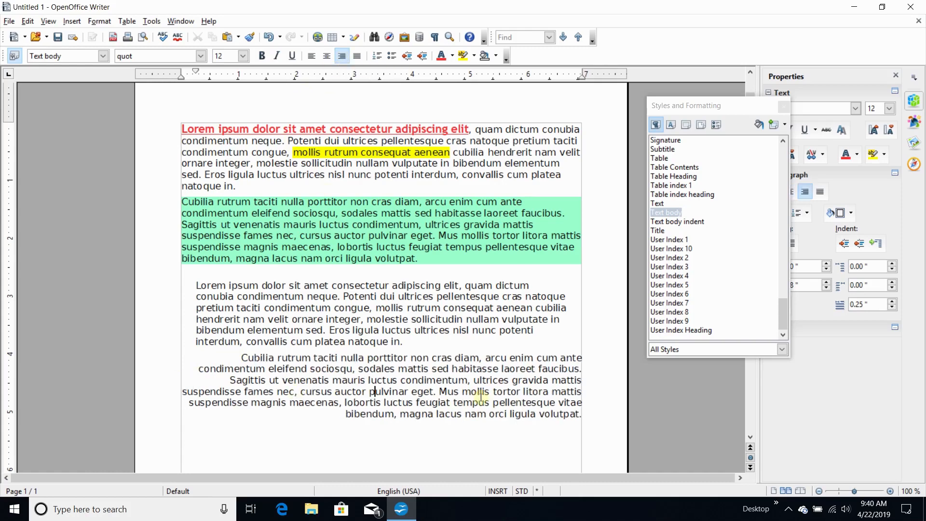
left_click(356, 56)
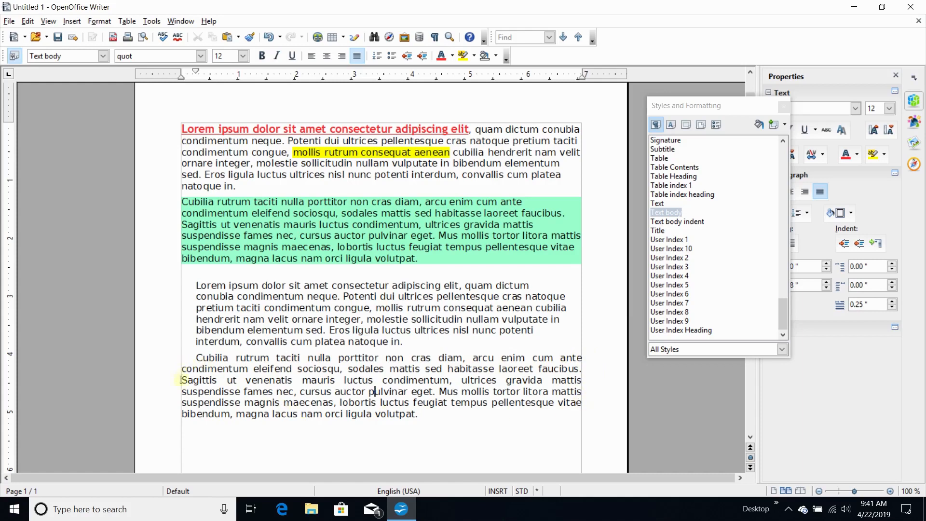
left_click_drag(182, 388, 180, 413)
left_click(210, 379)
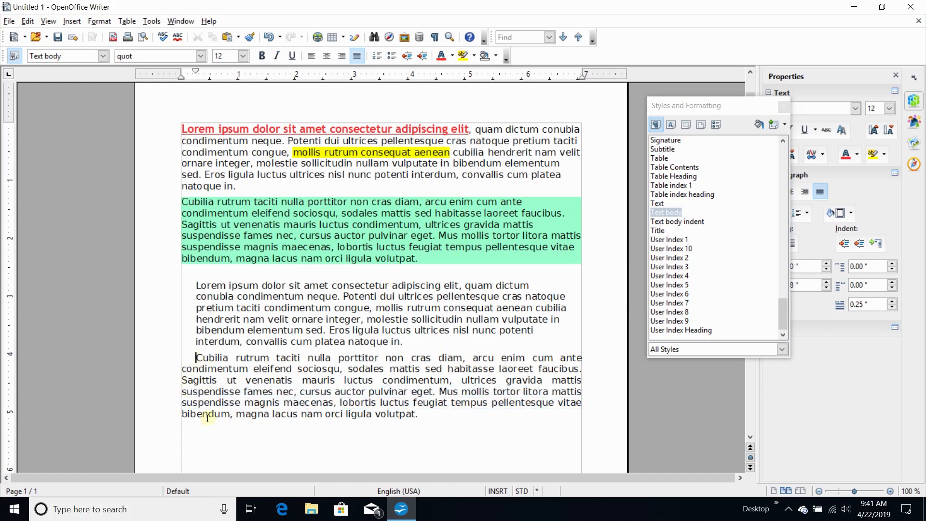
left_click(200, 361)
left_click(480, 436)
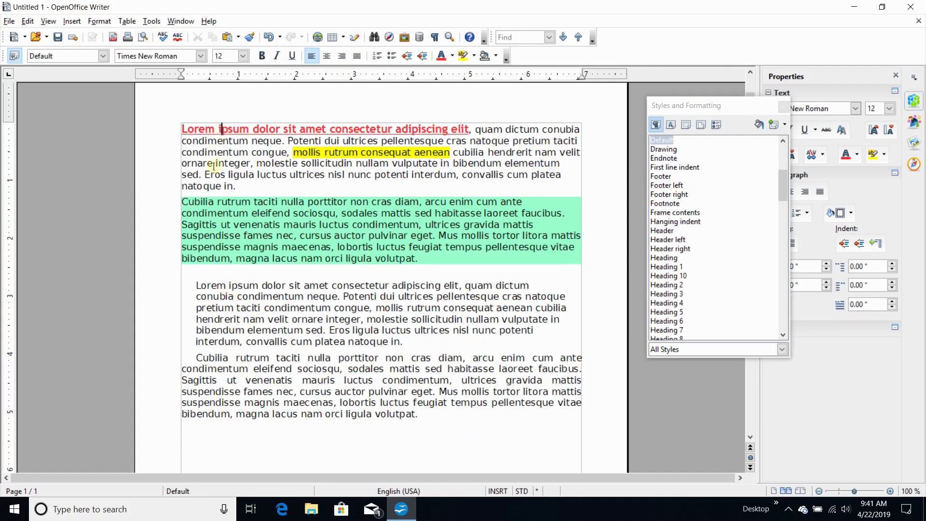
Increase the indent of the first paragraph, with the red underlined opening words, in steps to about 2" before the text.
left_click(222, 130)
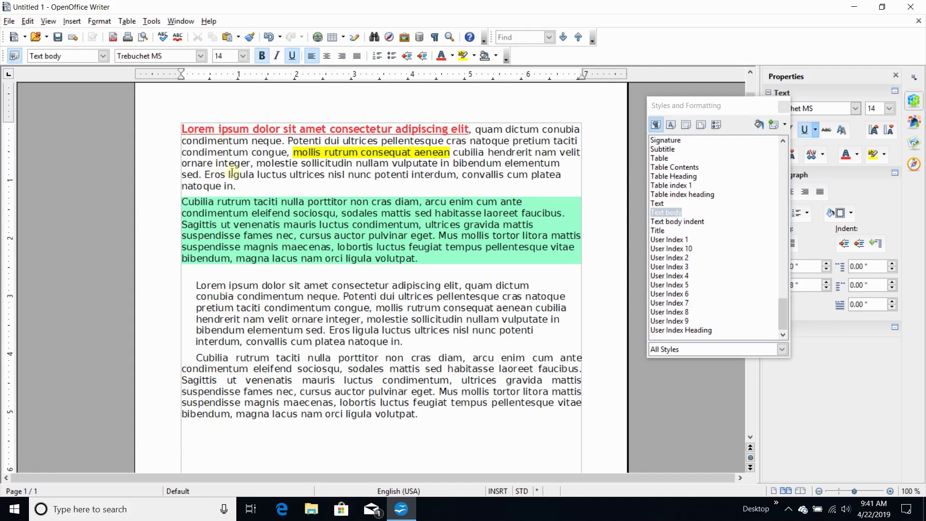
left_click(423, 58)
left_click(423, 57)
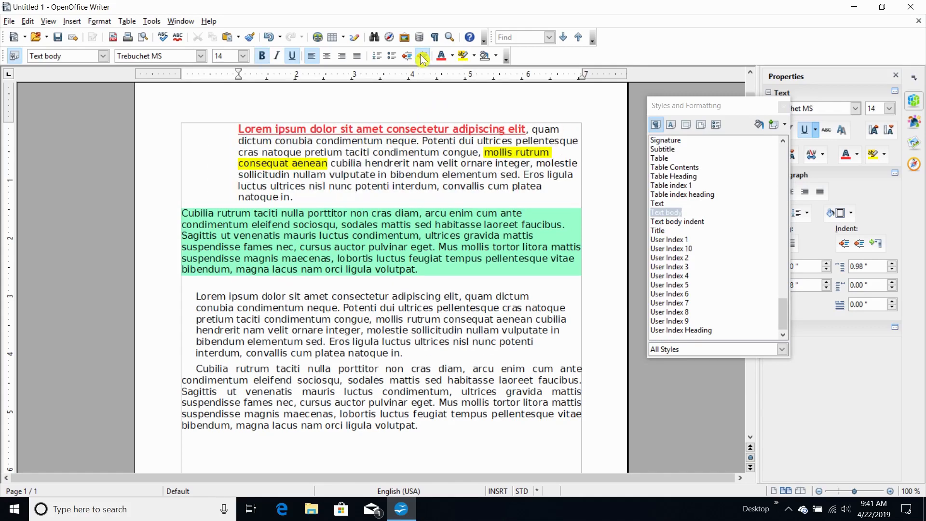
left_click(423, 58)
left_click(423, 58)
left_click(423, 58)
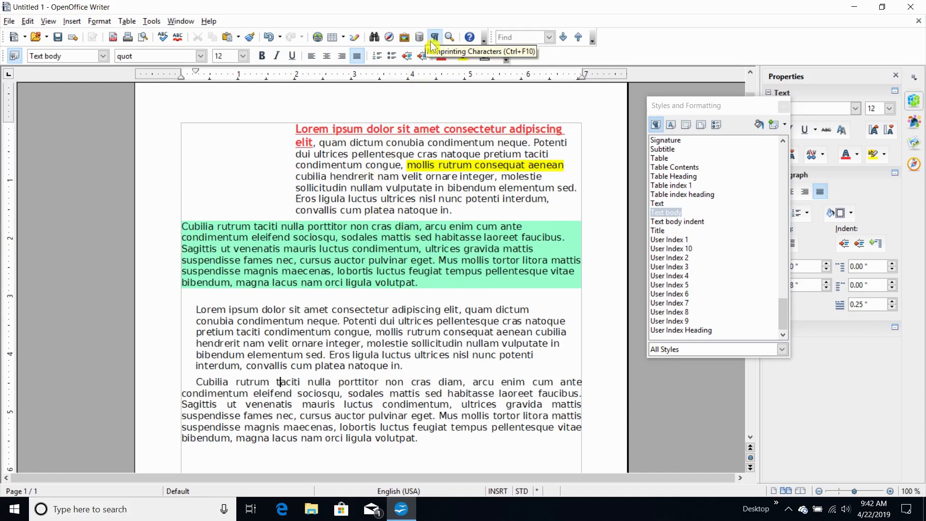
Show the nonprinting characters to examine the spaces and paragraph marks, and hide them again.
left_click(48, 22)
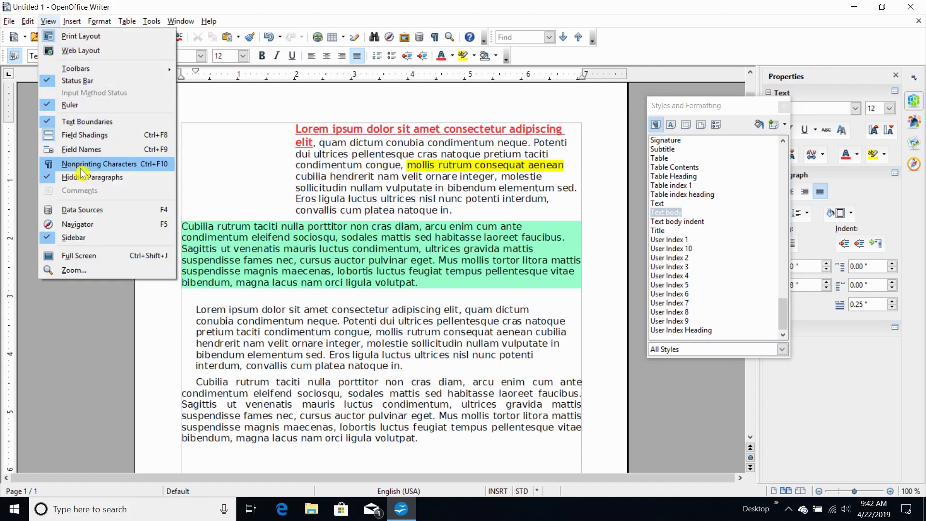
left_click(437, 39)
left_click(436, 39)
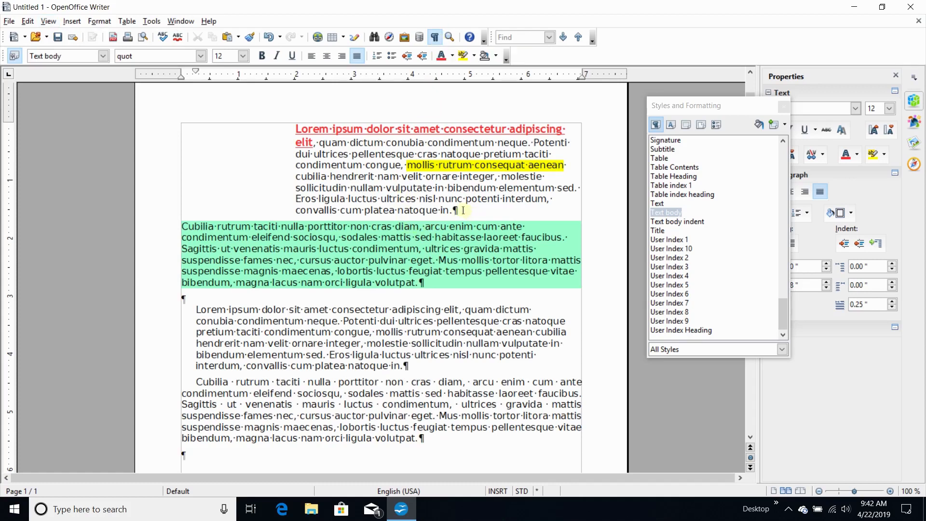
left_click(273, 289)
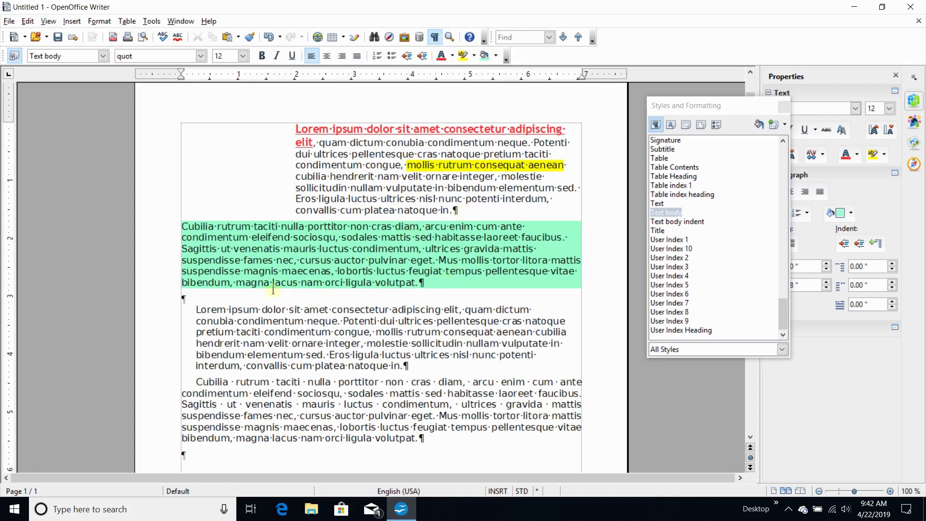
left_click(230, 299)
left_click(442, 442)
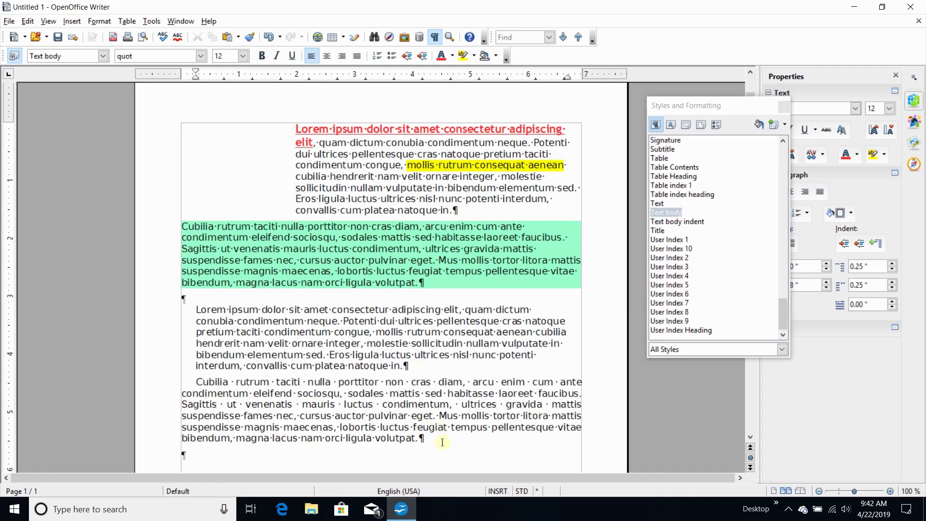
left_click(339, 452)
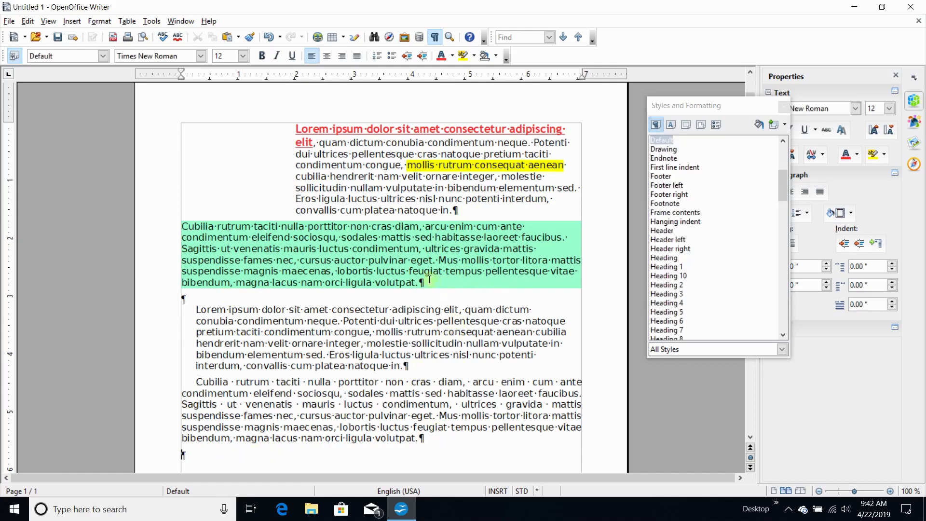
left_click(435, 37)
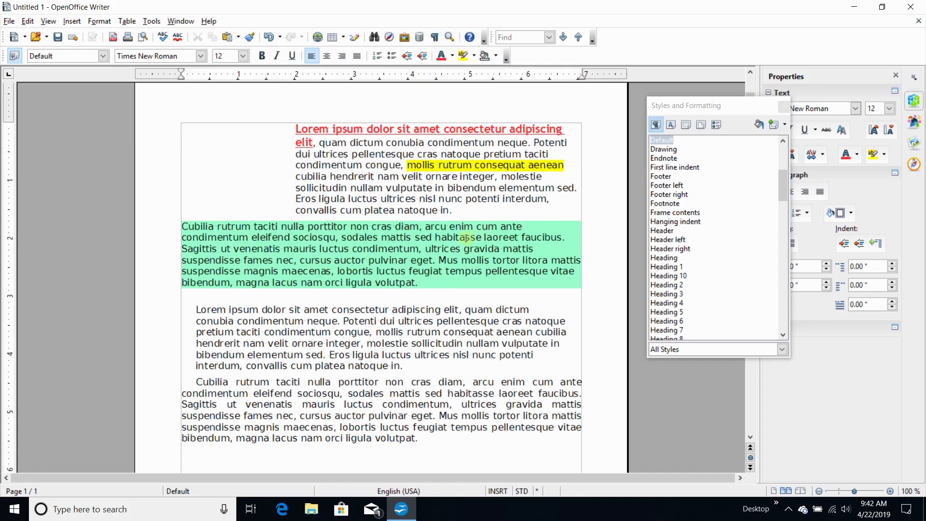
scroll(466, 238, "down", 2)
scroll(467, 239, "up", 2)
scroll(467, 239, "down", 1)
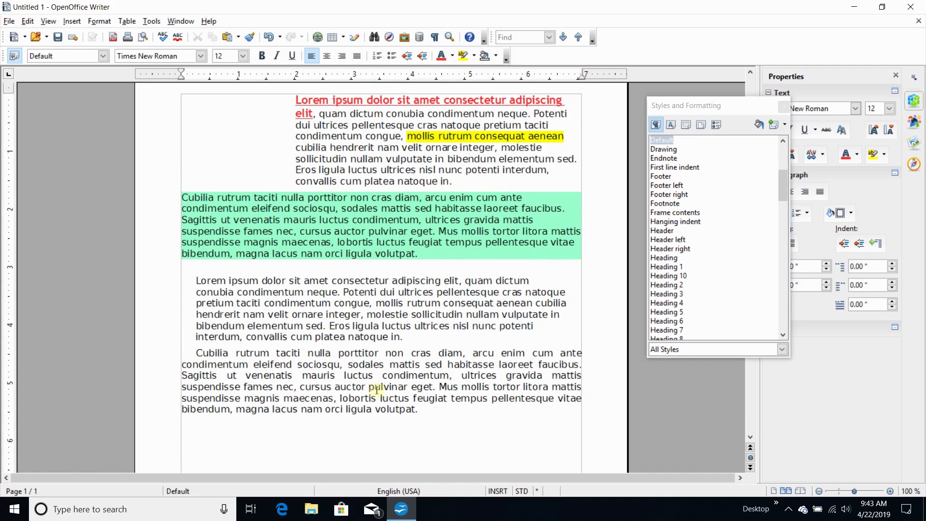
left_click(312, 232)
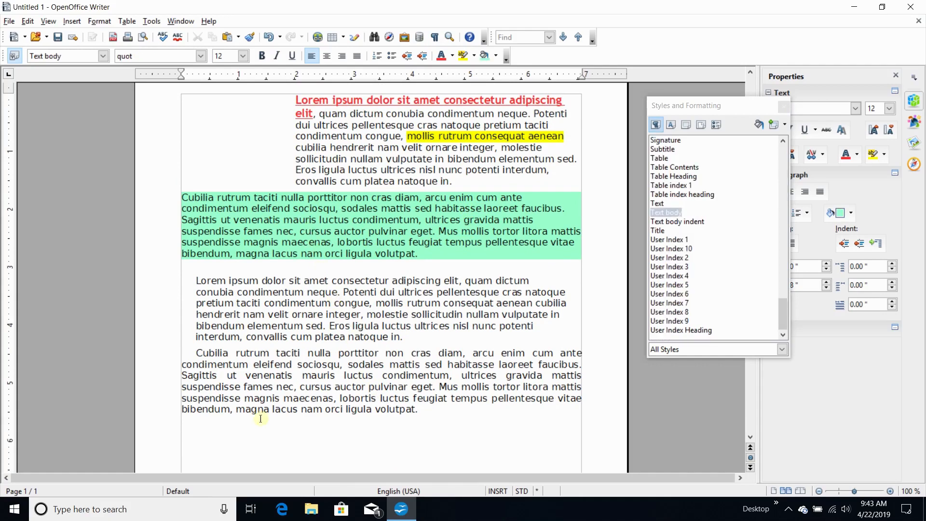
left_click(318, 337)
scroll(318, 333, "up", 2)
scroll(314, 324, "down", 1)
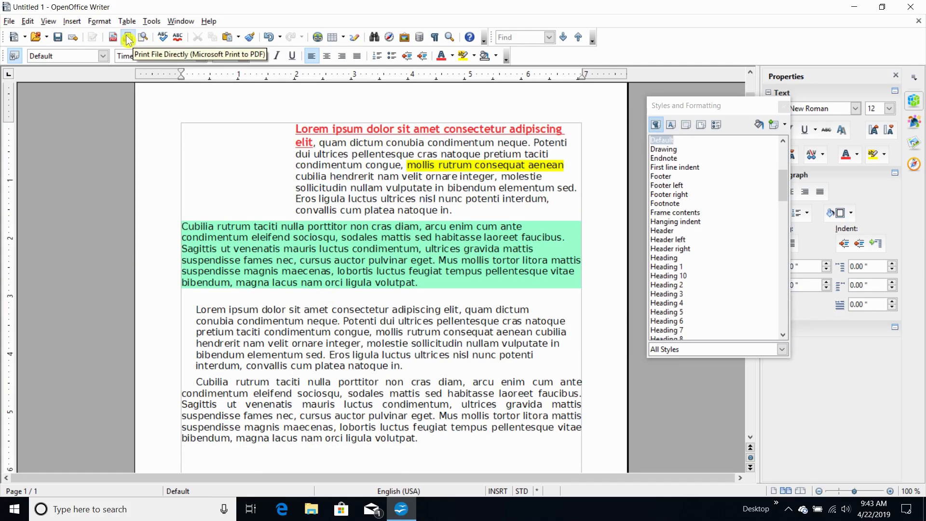
Check the whole document's layout in the page preview and return to editing.
left_click(14, 23)
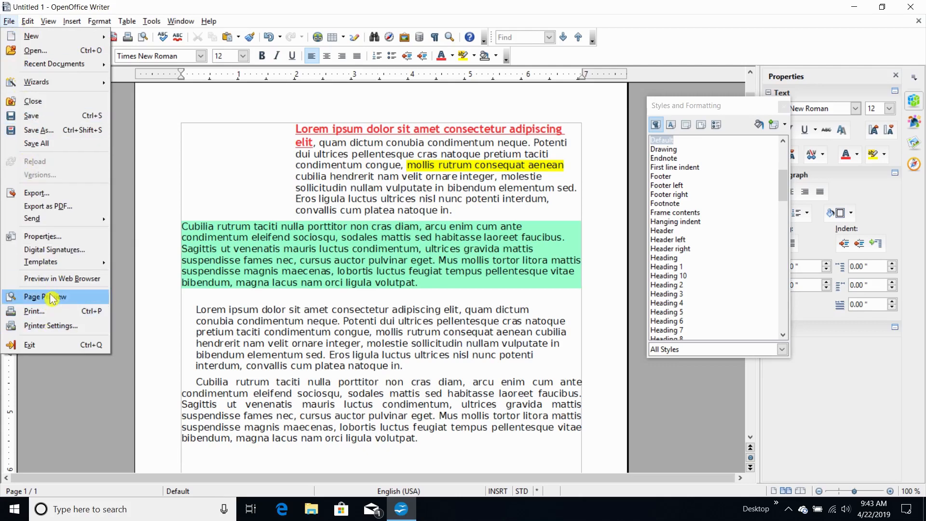
left_click(183, 5)
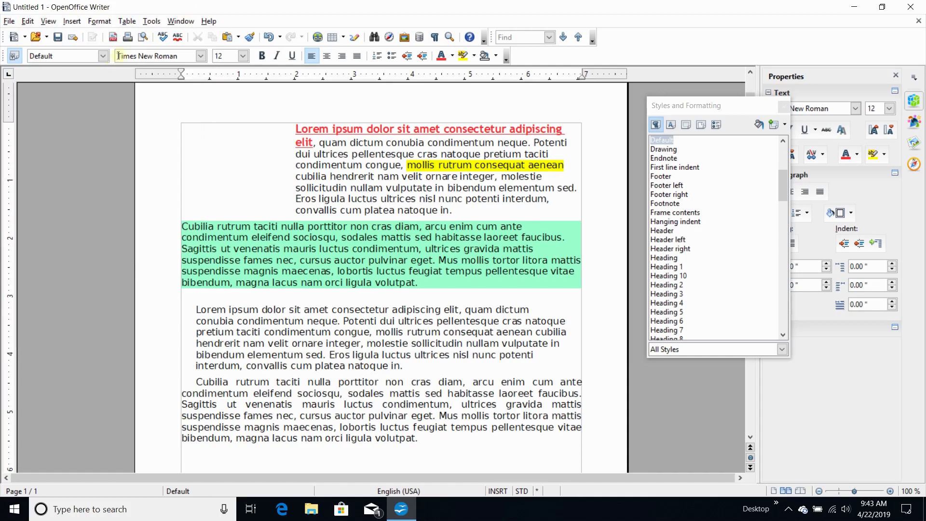
left_click(142, 37)
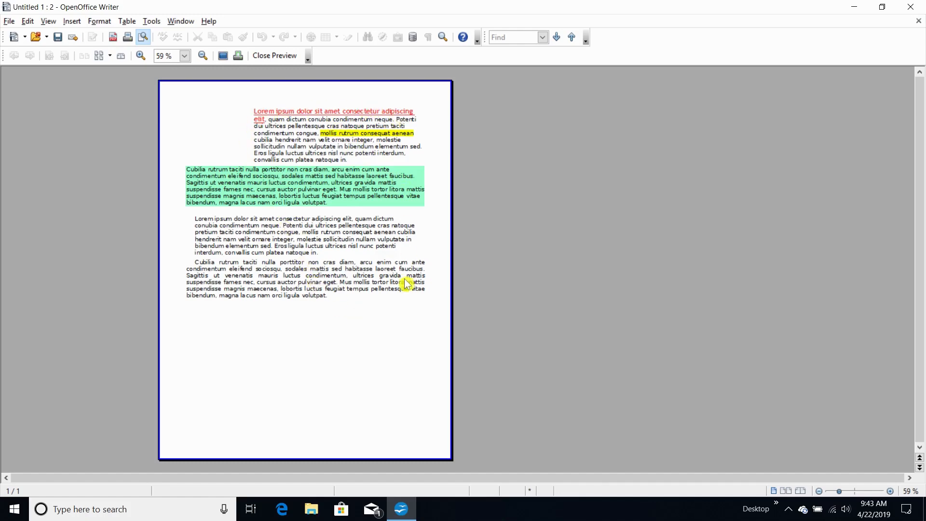
left_click(274, 55)
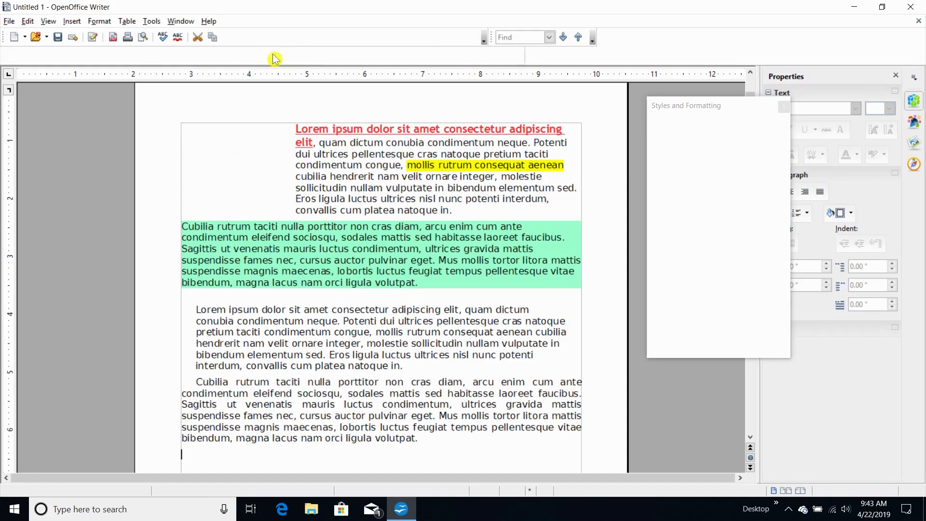